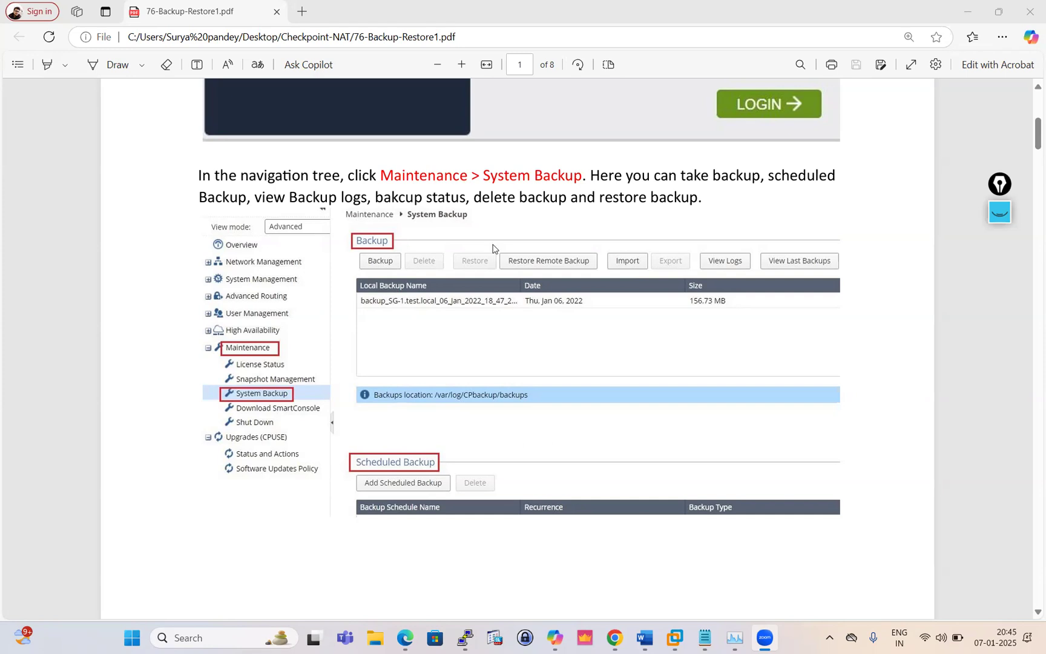
Leave the PDF guide's System Backup instructions and bring the Gaia portal browser window forward
click(616, 639)
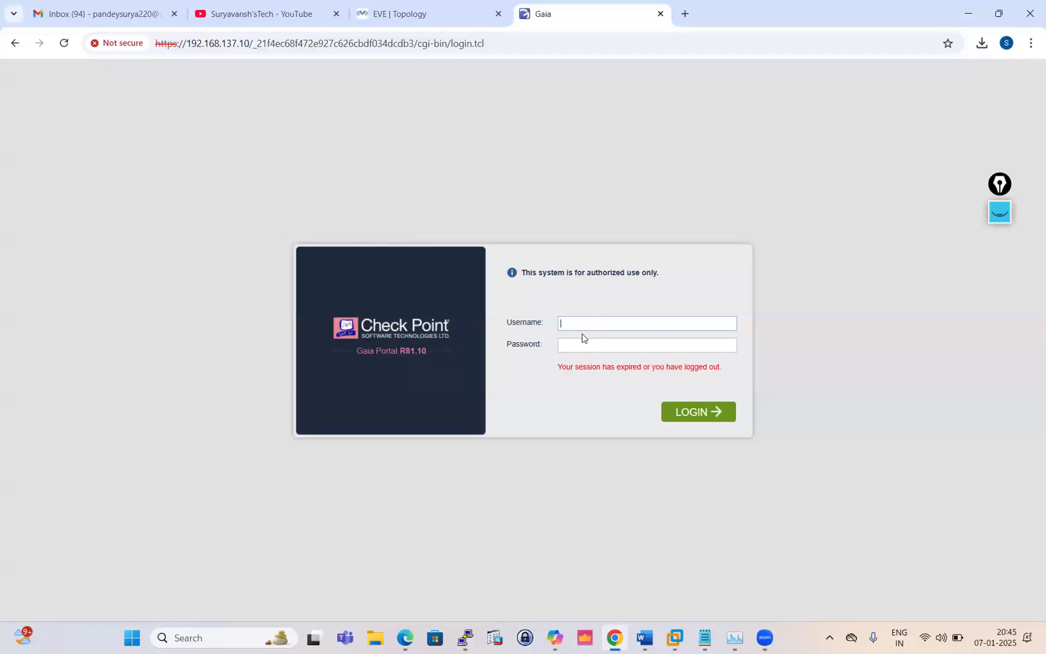
Log back into the Gaia portal as admin with the account password and dismiss the browser warning
text(admin)
click(575, 347)
text(*******)
key(Return)
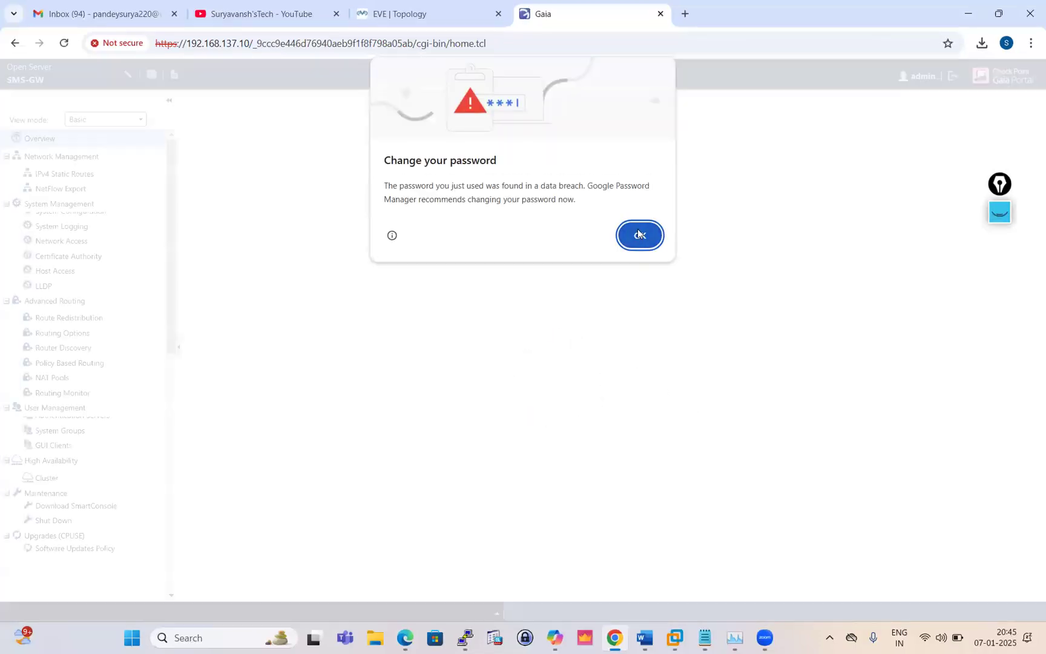
click(640, 235)
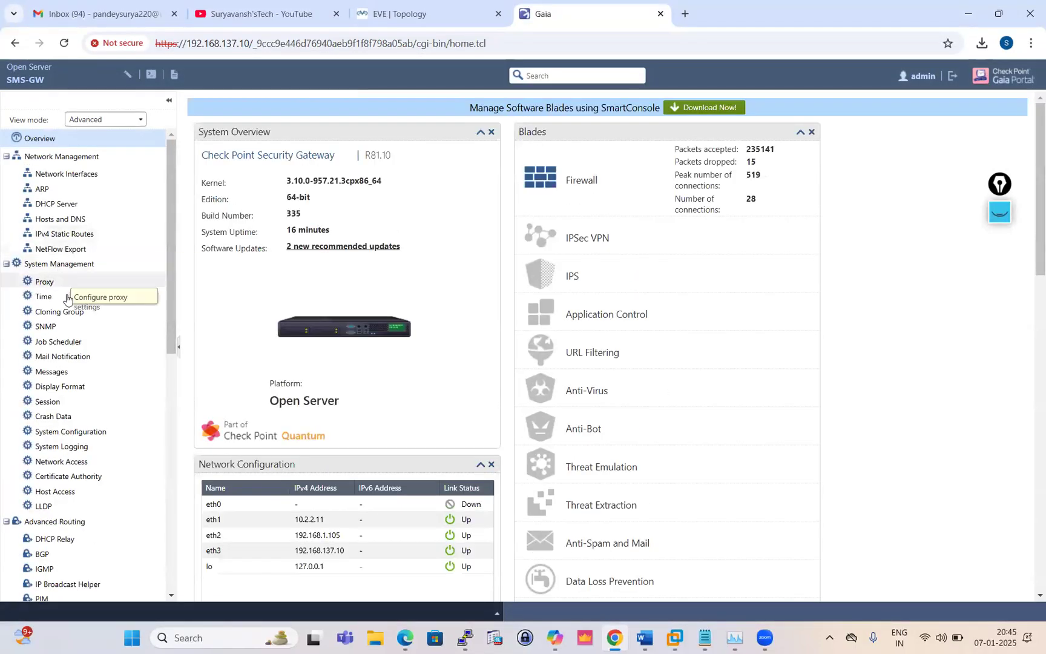
Open Maintenance > System Backup from the left tree
scroll(68, 300, down, 7)
scroll(70, 330, down, 4)
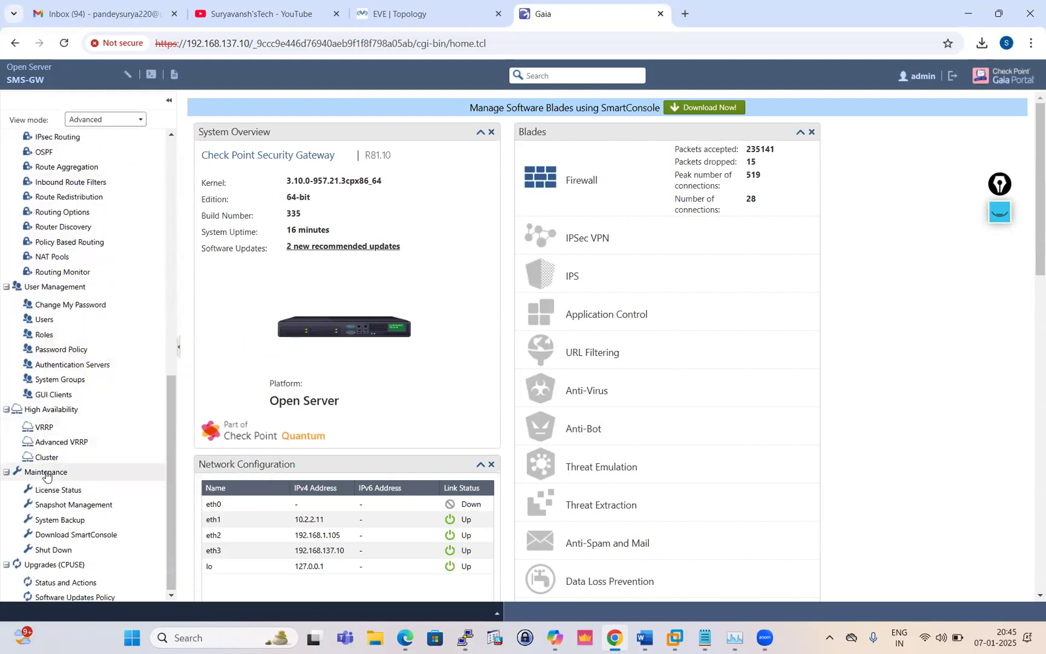
click(53, 524)
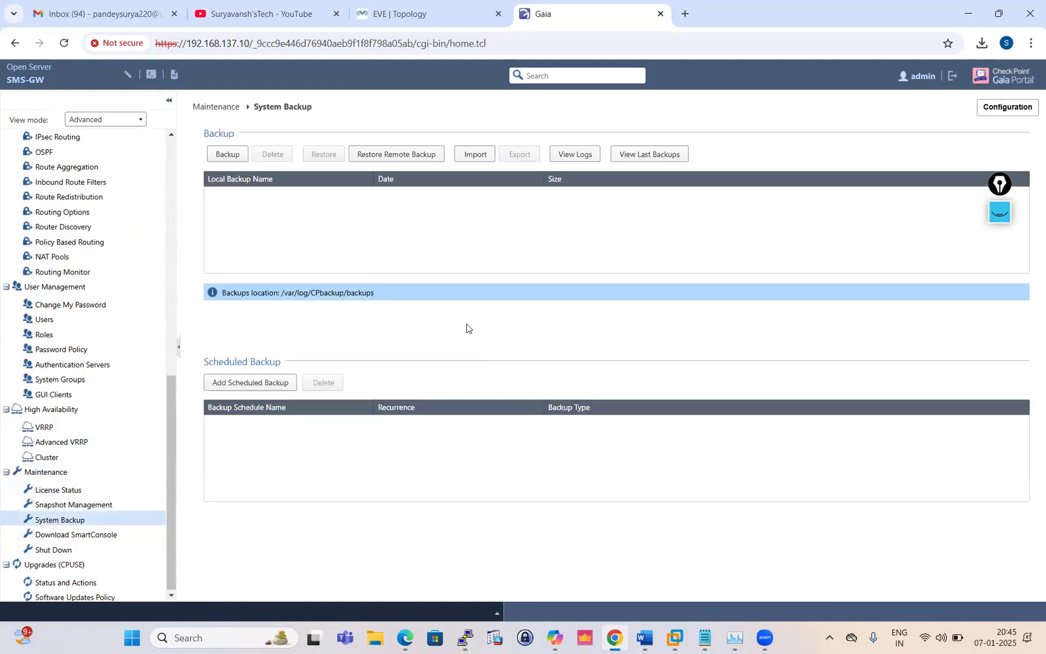
click(1006, 218)
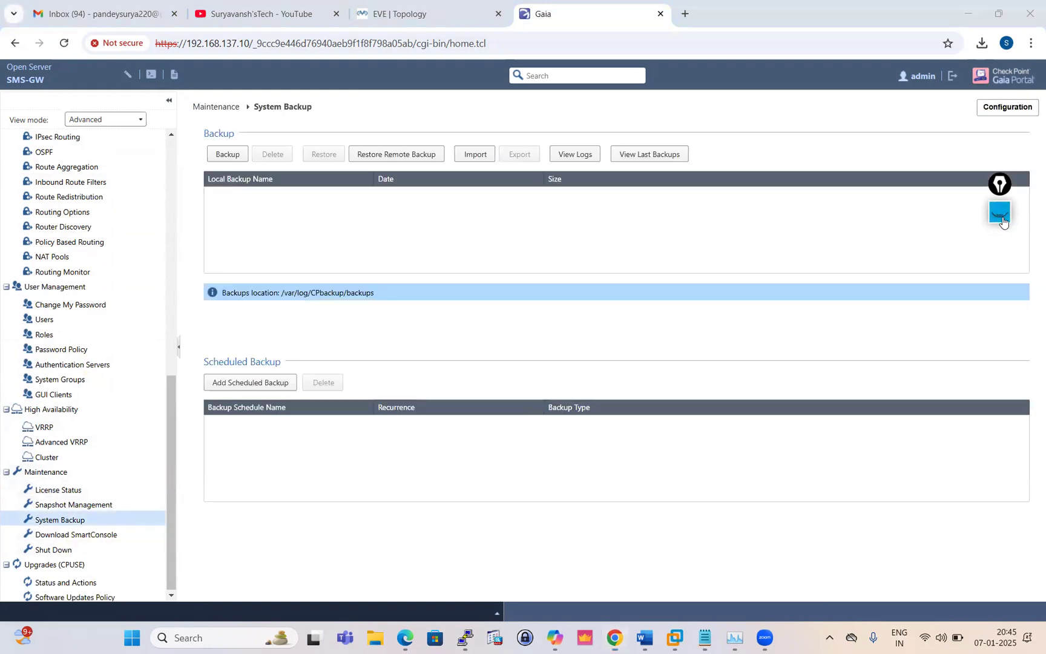
click(999, 273)
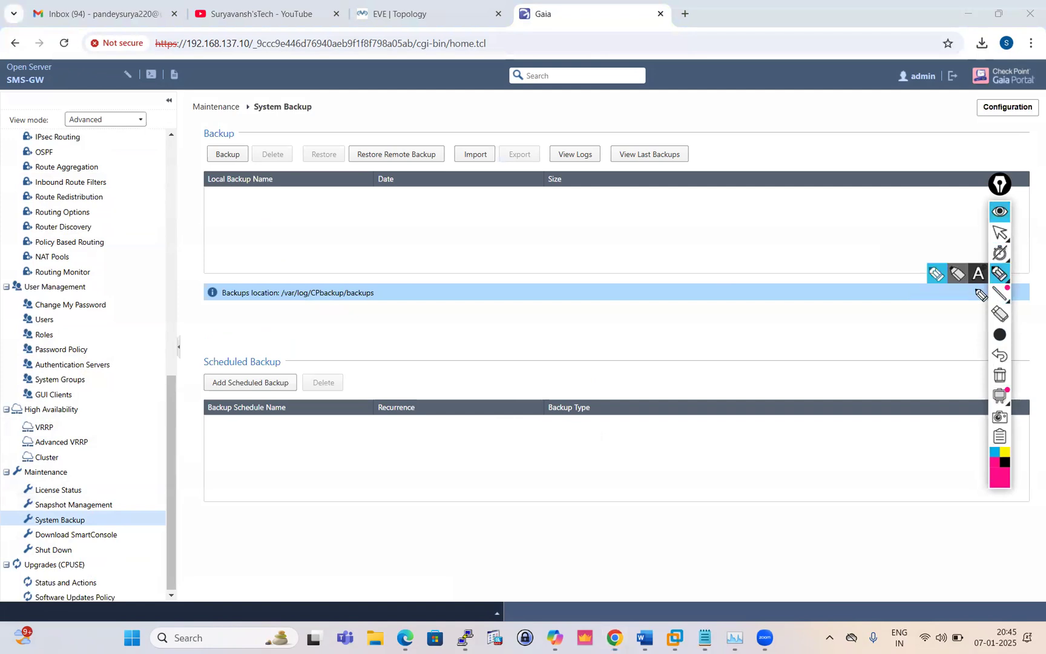
mouse_move(997, 338)
click(895, 335)
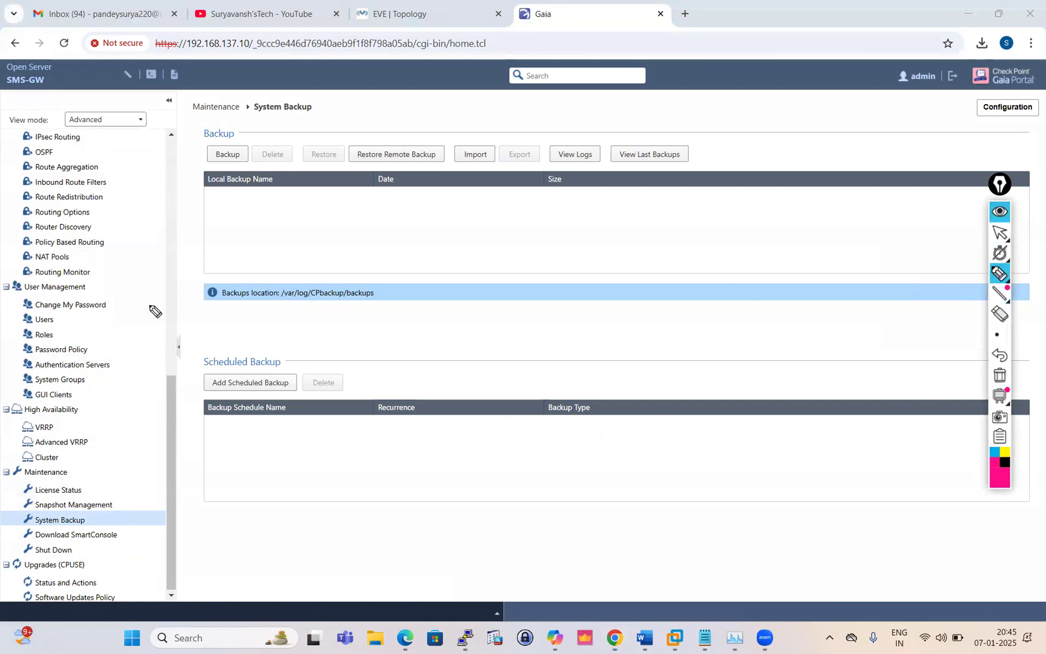
mouse_move(200, 276)
mouse_down()
mouse_move(252, 313)
mouse_move(401, 305)
mouse_move(325, 276)
mouse_move(206, 291)
mouse_up()
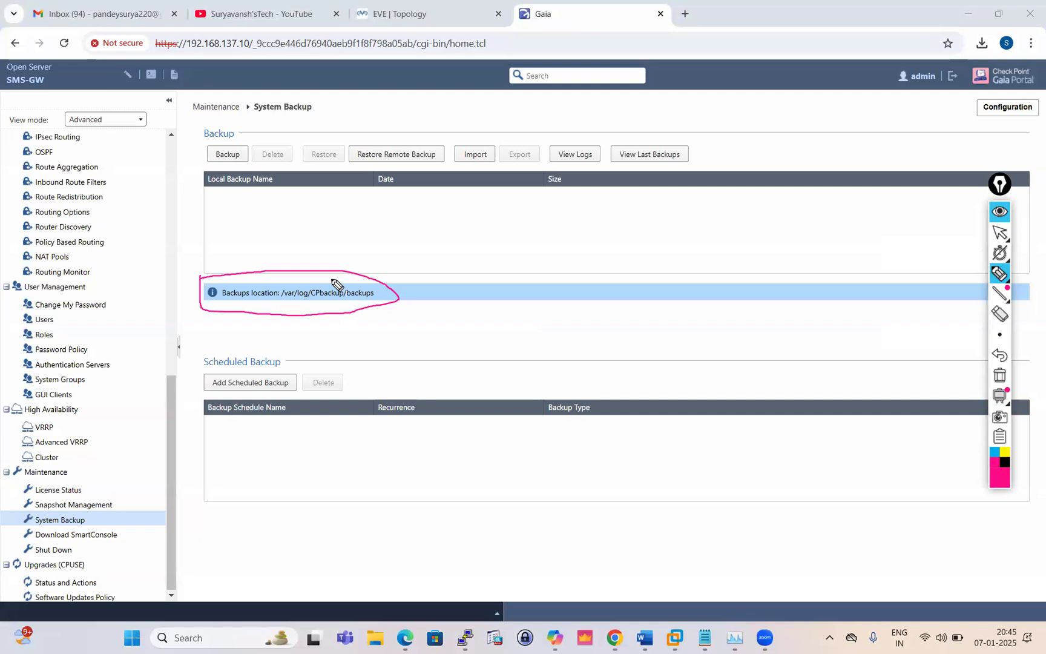
mouse_move(251, 325)
mouse_down()
mouse_move(260, 342)
mouse_move(442, 279)
mouse_up()
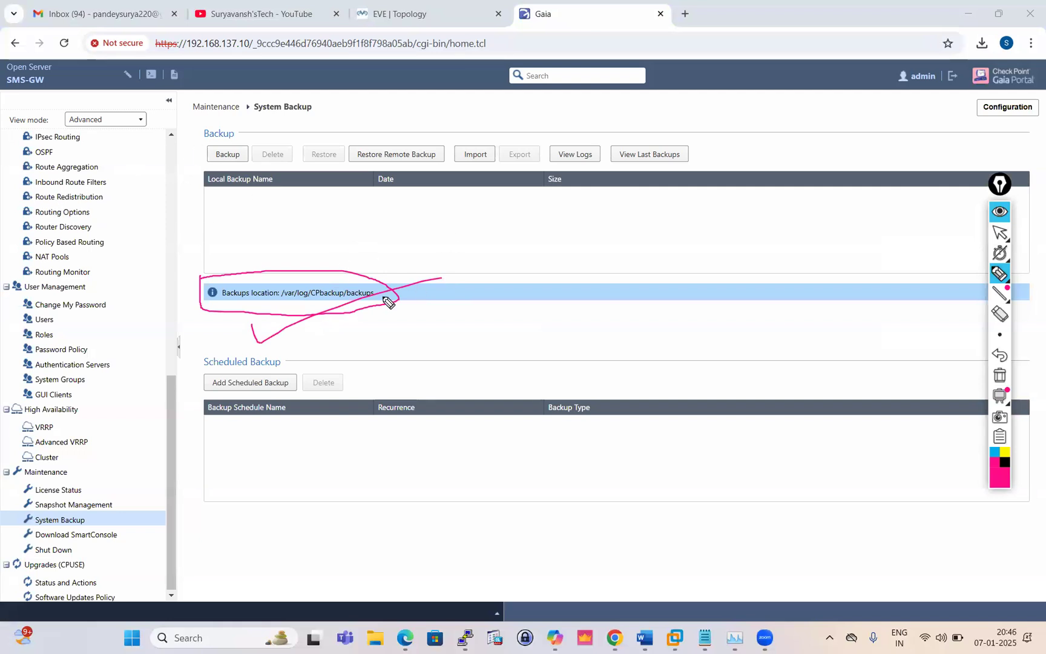
click(999, 314)
drag(463, 300, 240, 291)
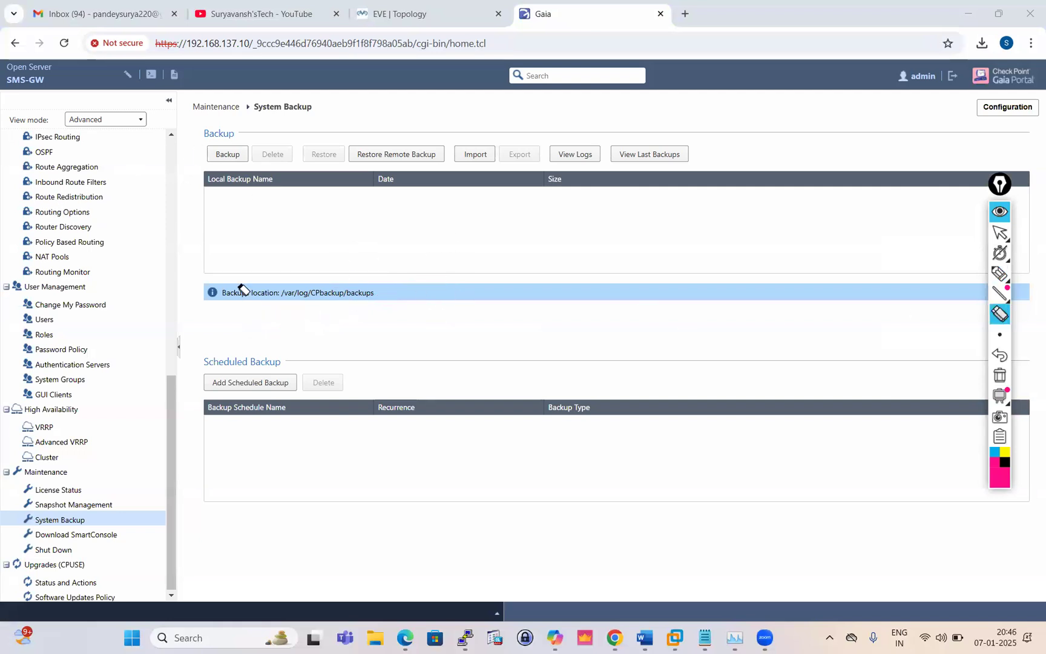
click(1000, 213)
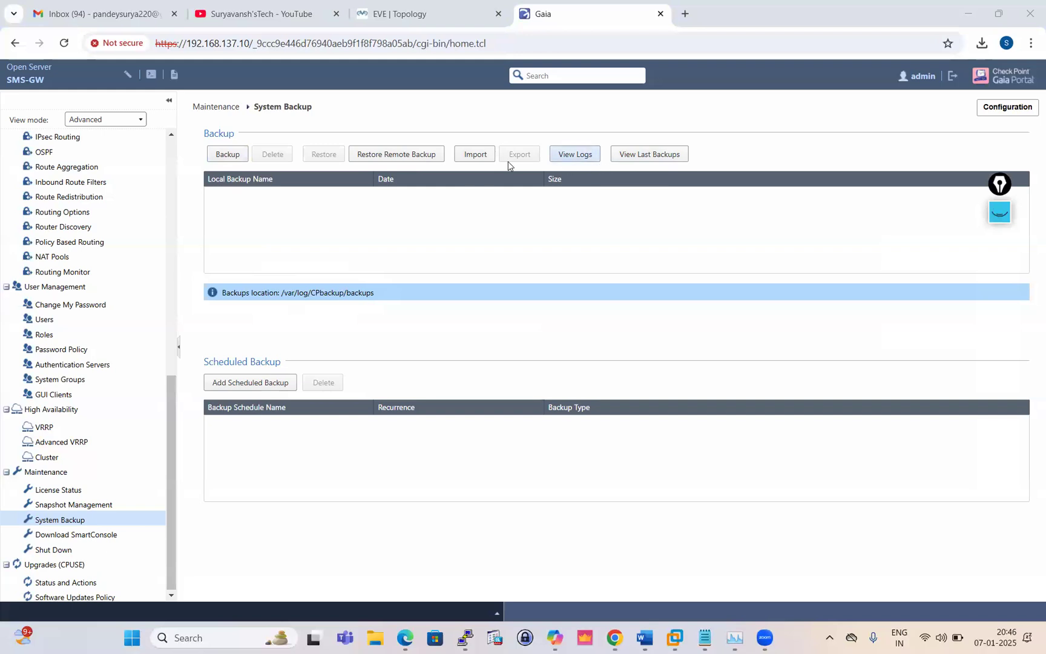
click(227, 155)
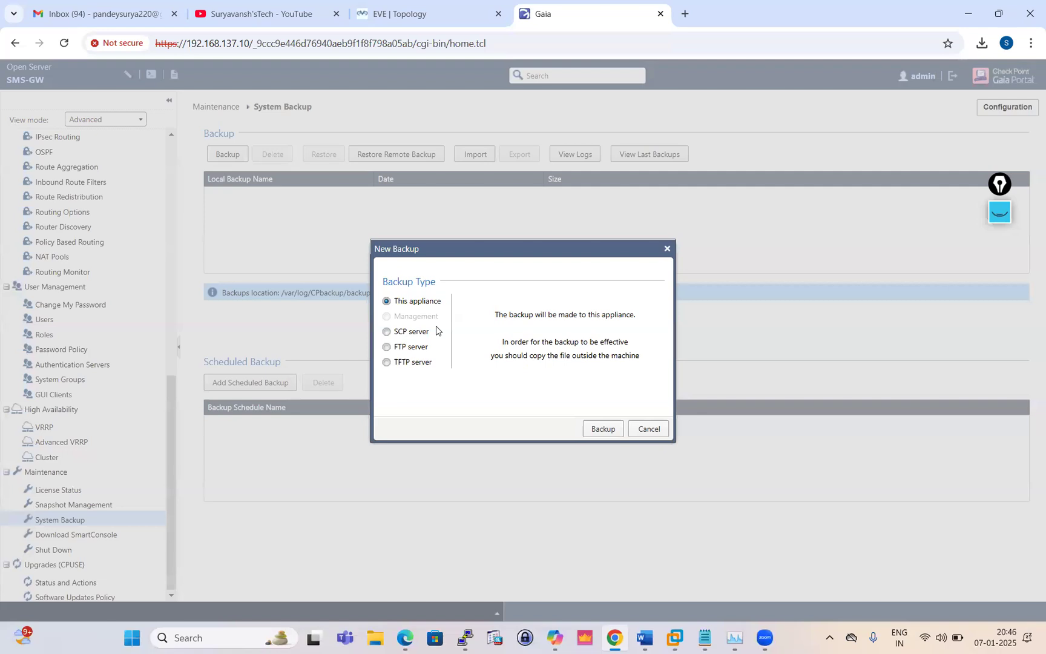
Compare the SCP, TFTP and FTP server settings in the New Backup dialog
click(386, 331)
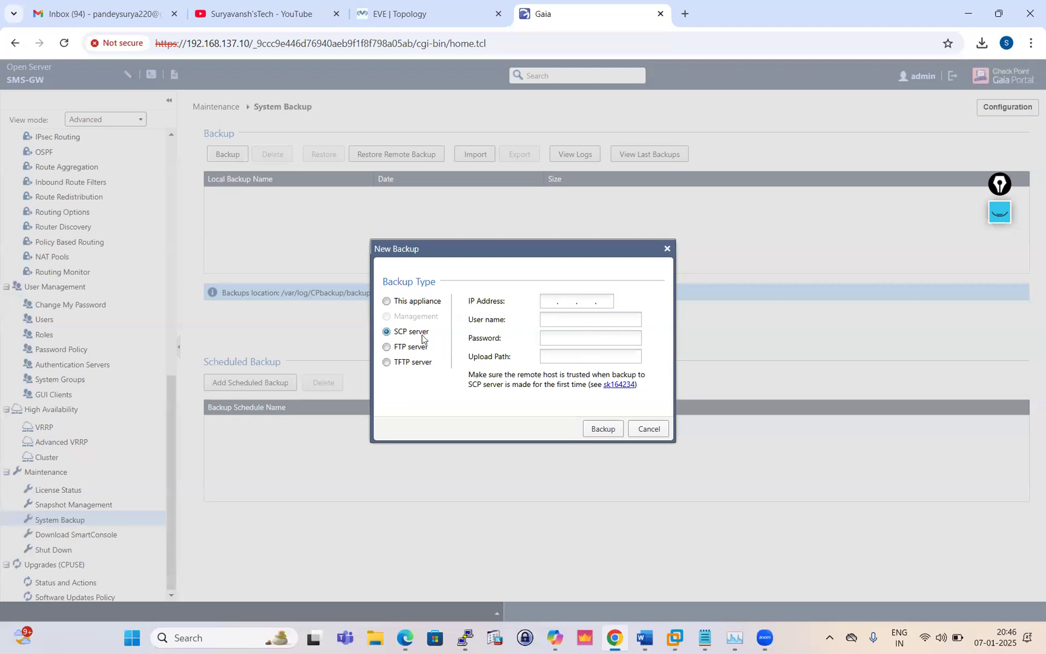
click(390, 363)
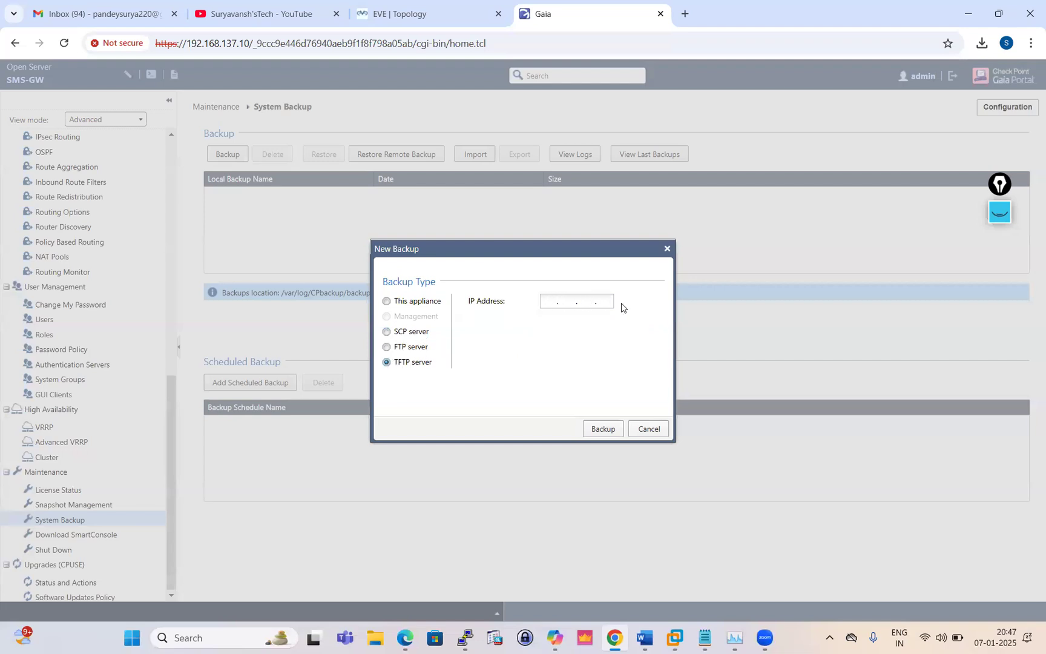
click(388, 347)
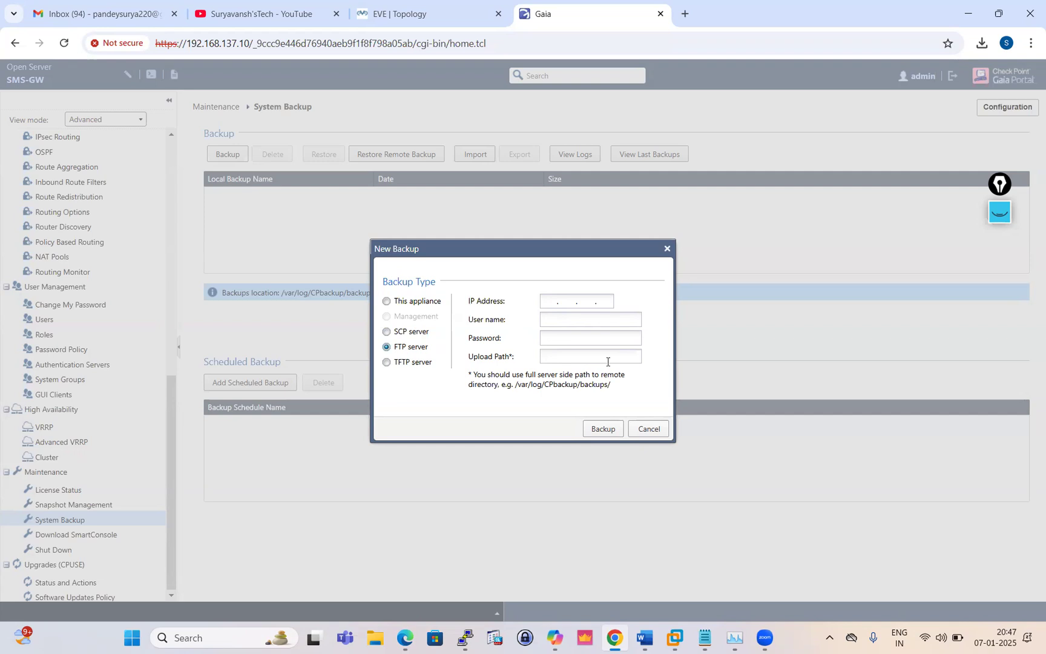
click(387, 332)
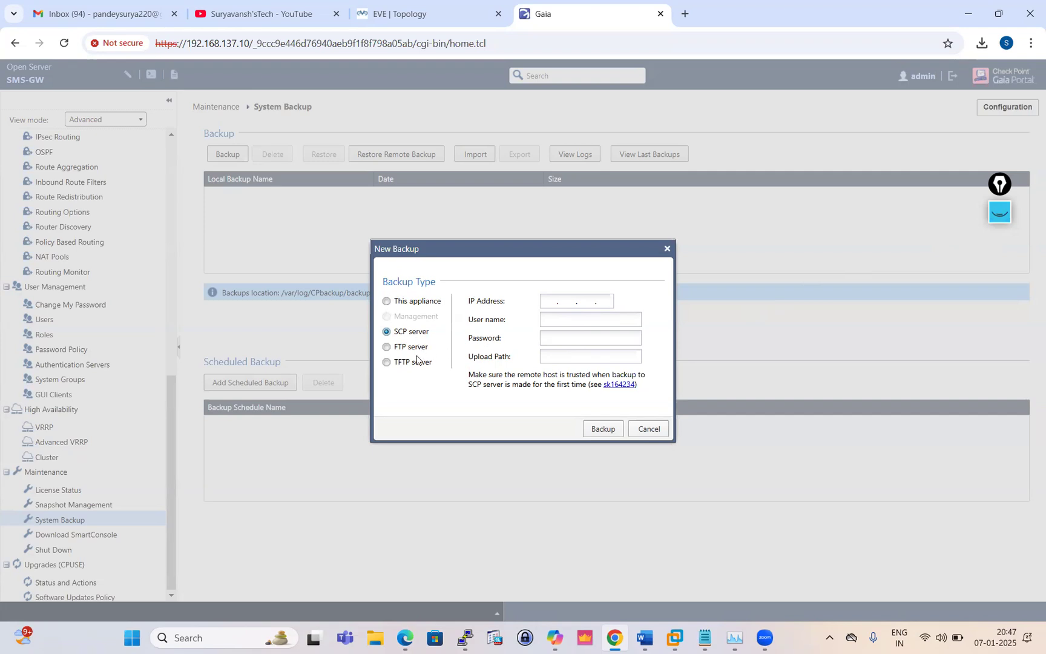
Start a backup stored on This appliance, then switch to the gateway's terminal session
click(387, 302)
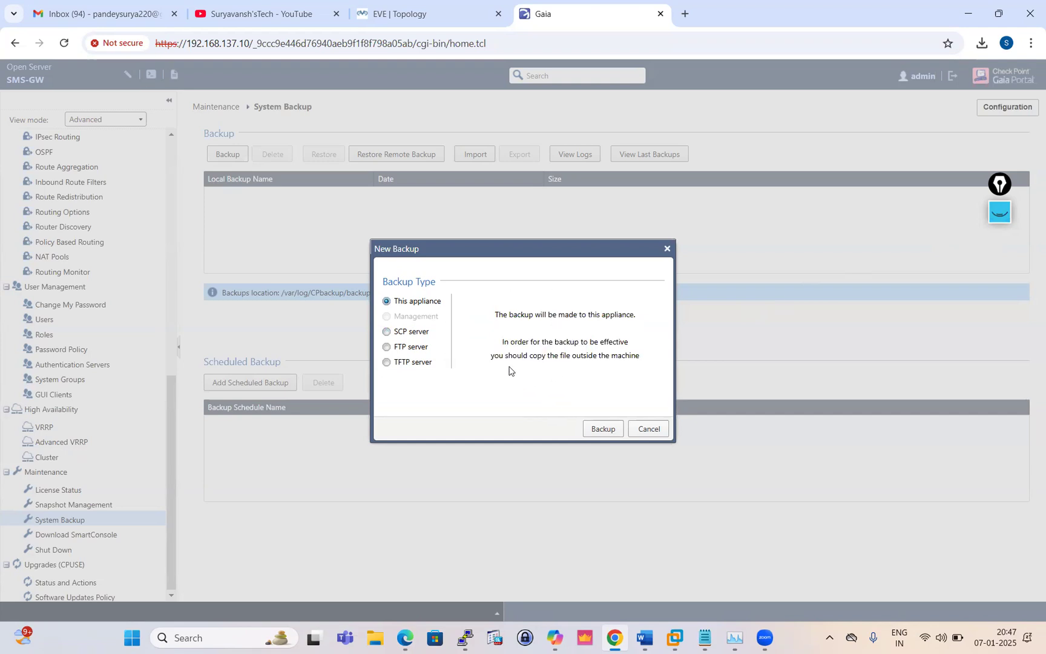
click(602, 429)
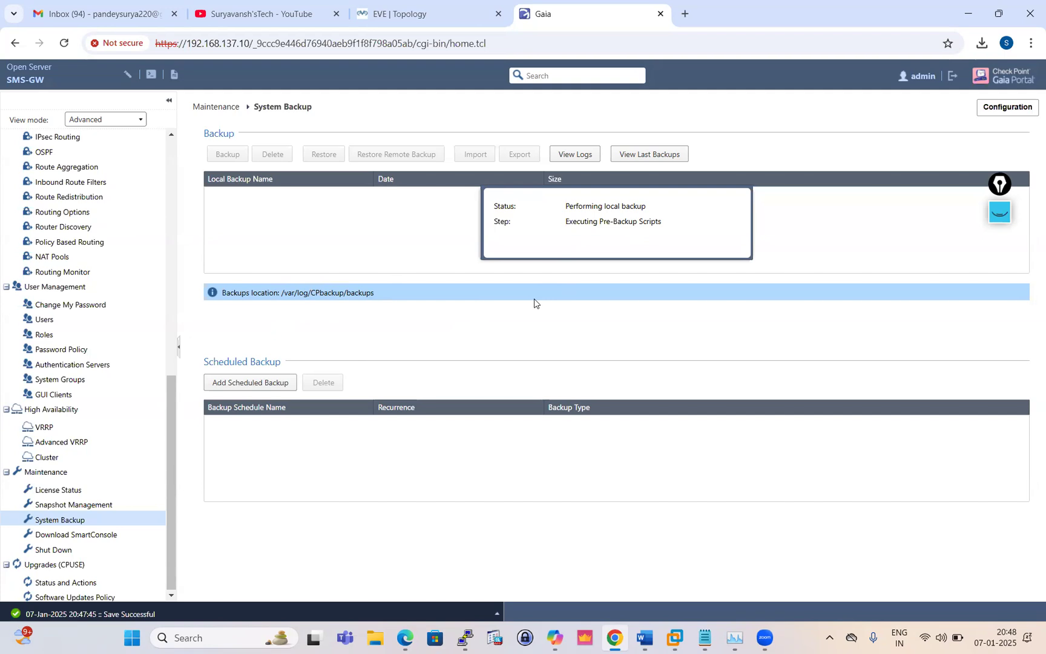
click(464, 638)
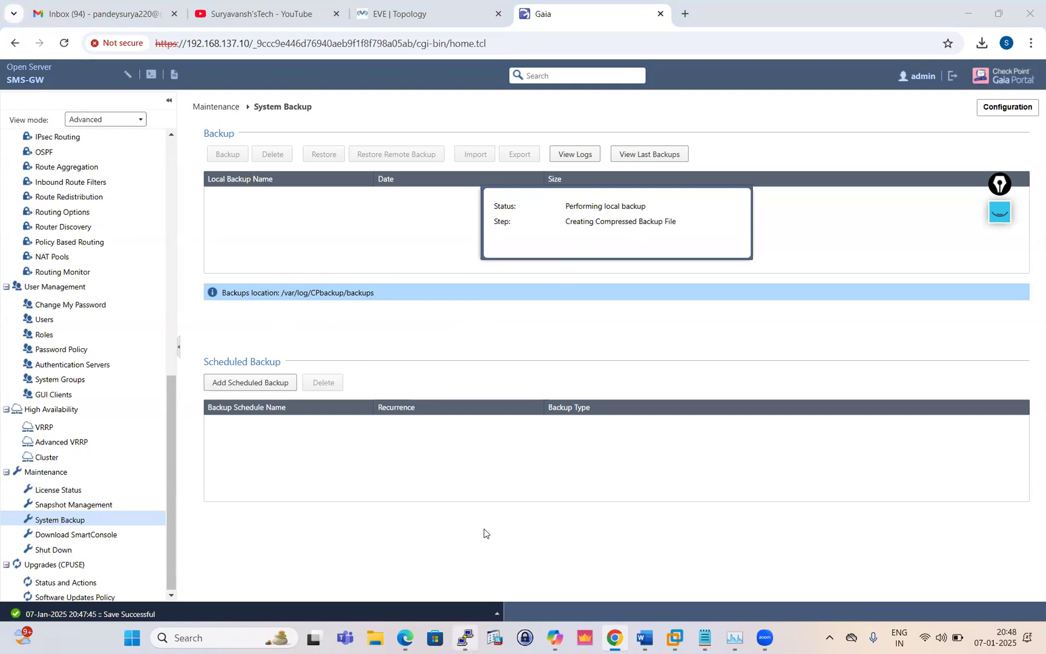
Wake the timed-out PuTTY shell, enter expert mode with the expert password, and return to Chrome
key(Return)
key(Return)
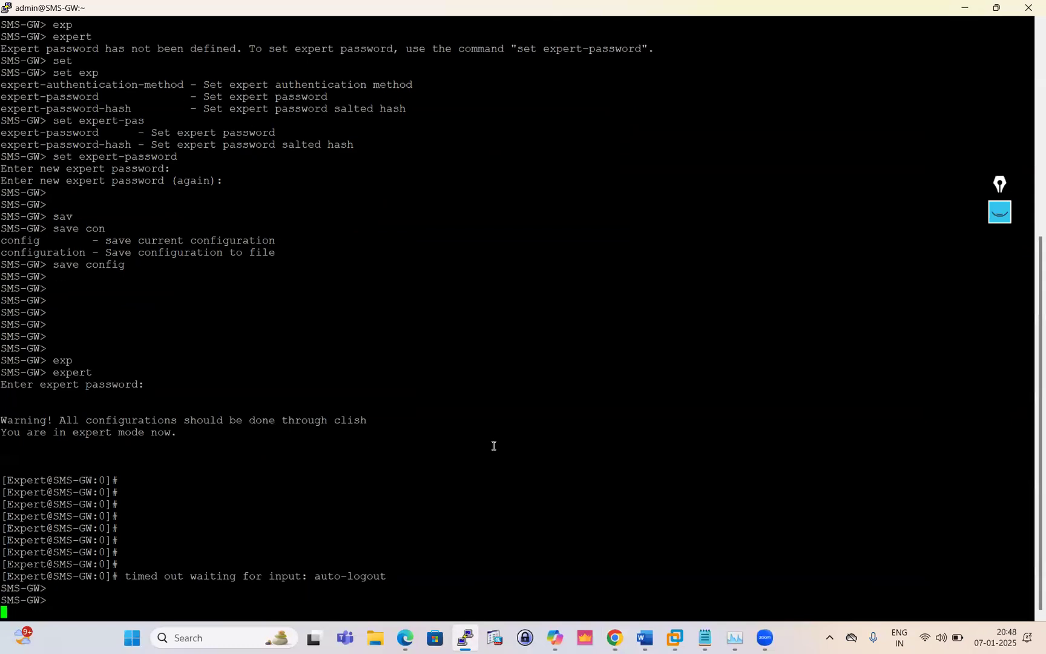
key(Return)
key(Return)
text(exp)
key(Tab)
key(Return)
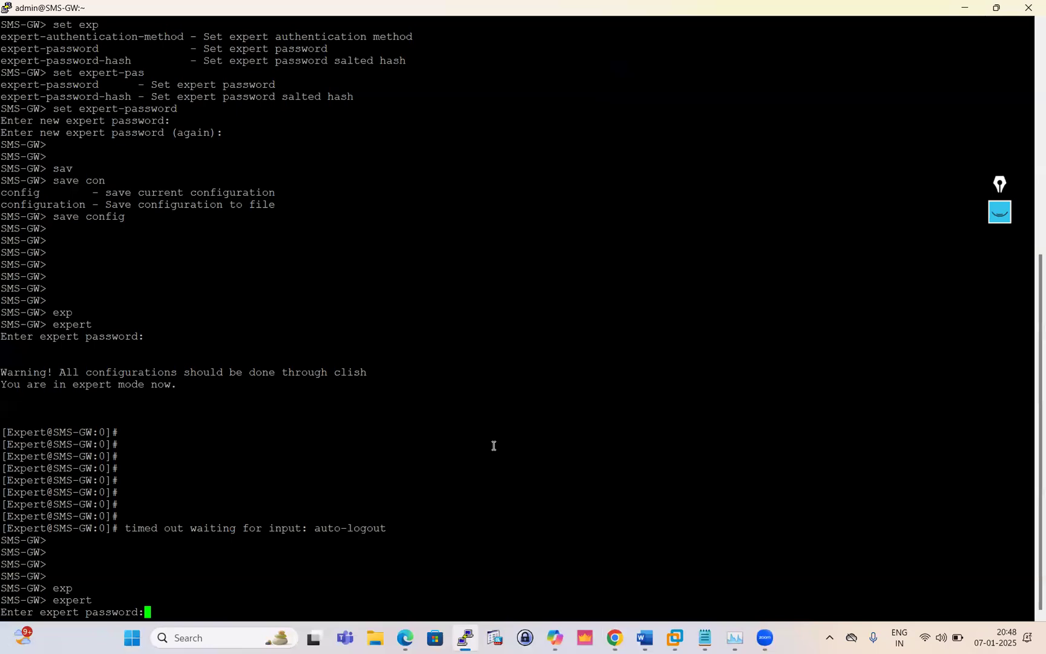
key(Return)
key(Return)
key(Return)
key(Return)
key(Return)
key(Return)
key(alt+Tab)
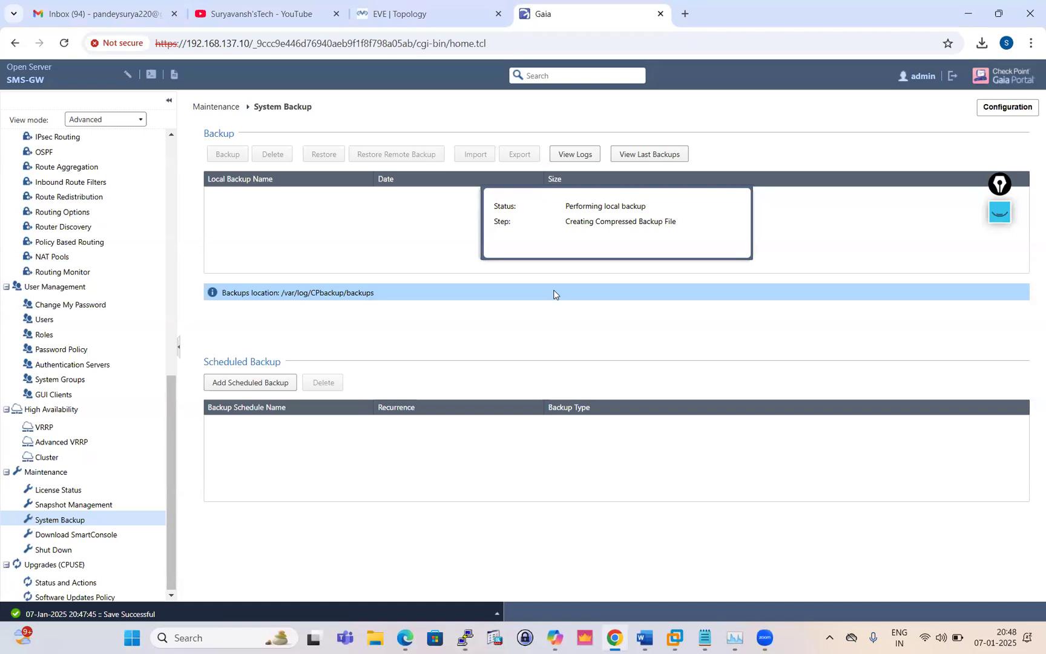
Reload the portal and take over the configuration lock
click(65, 46)
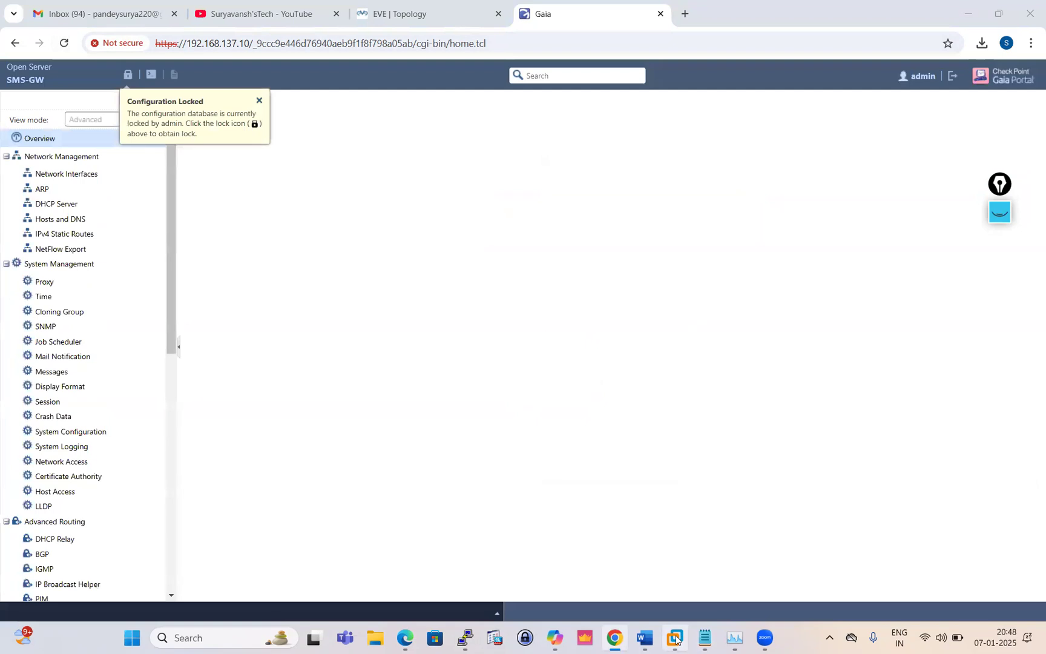
click(259, 100)
click(128, 74)
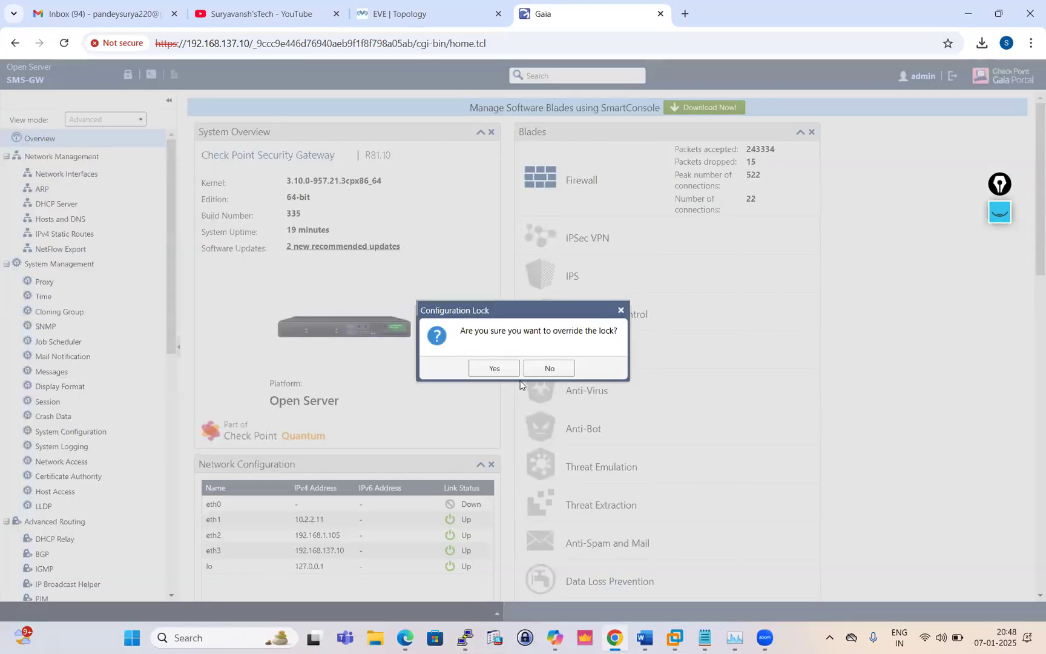
click(494, 368)
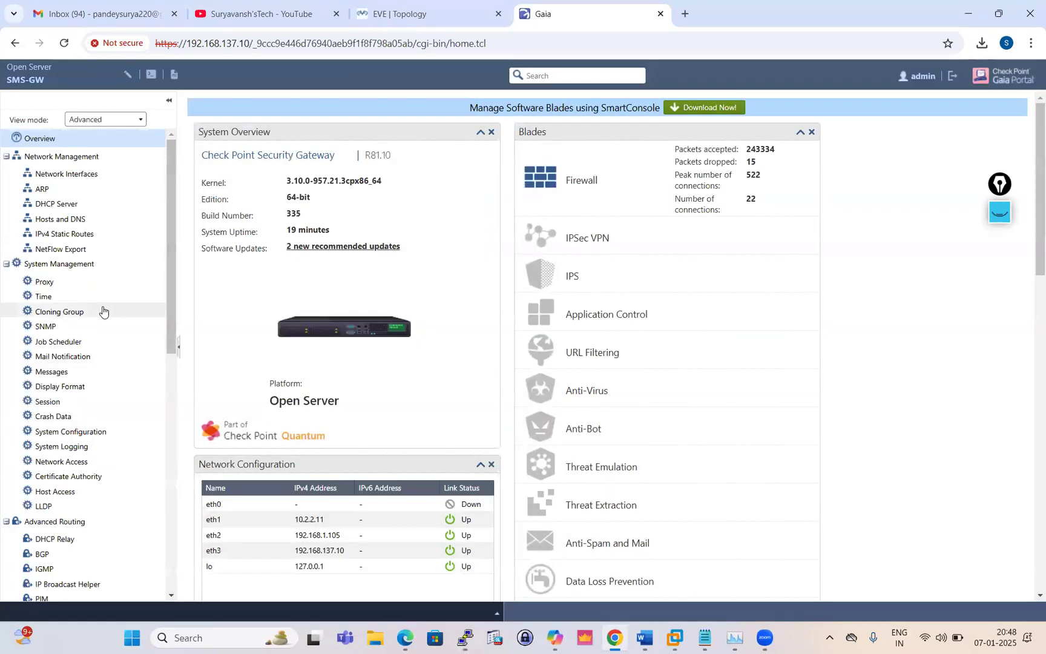
Reopen System Backup to see the finished 184.67 MB local backup
scroll(104, 339, down, 4)
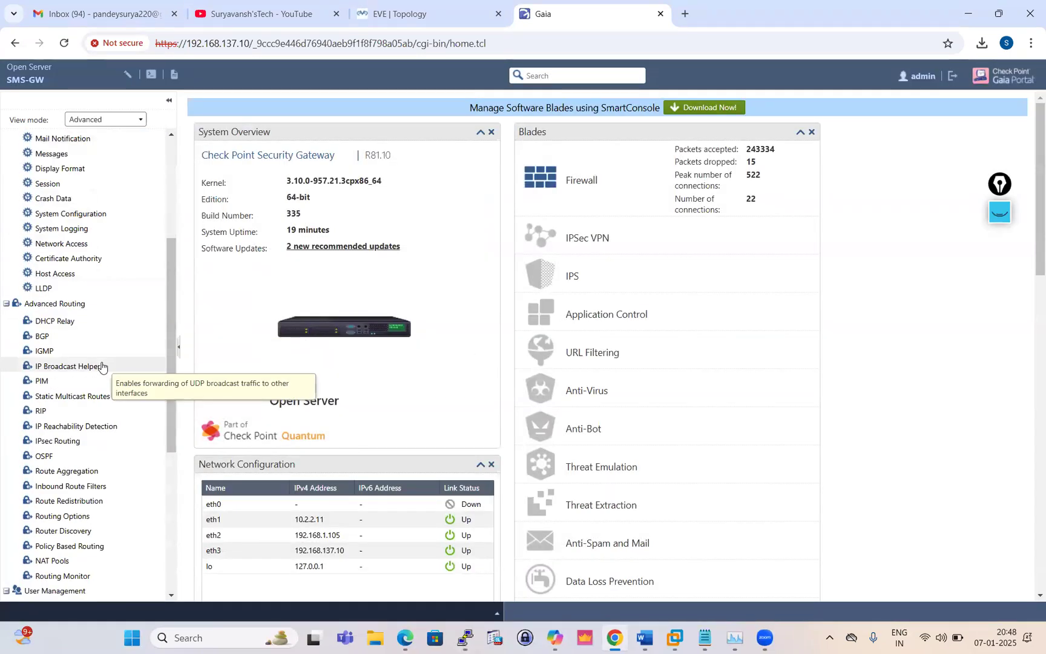
scroll(102, 366, down, 5)
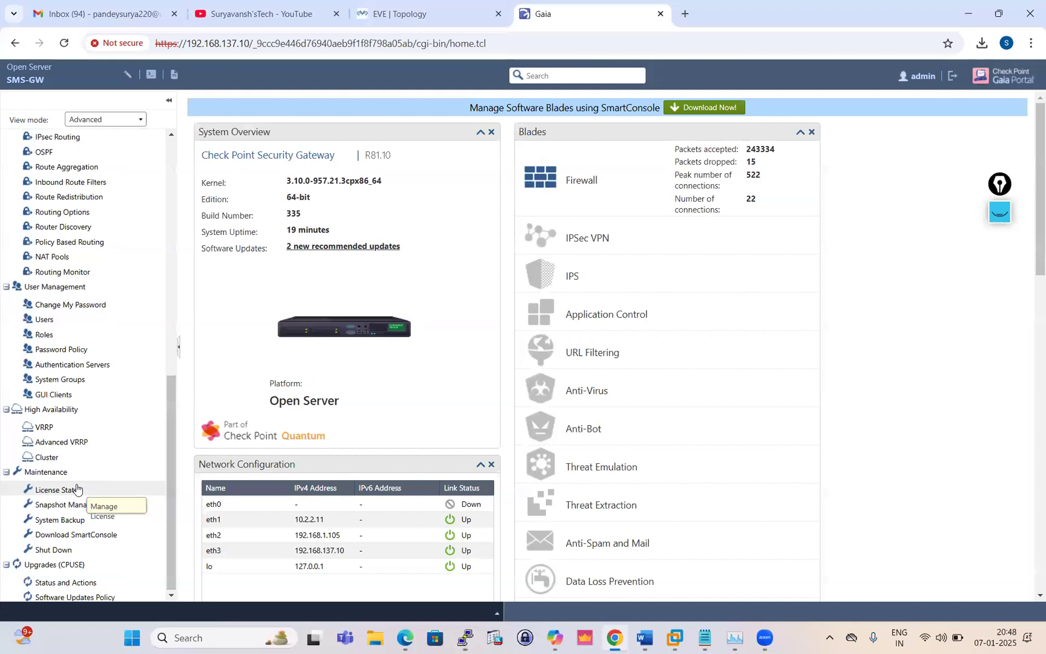
click(68, 519)
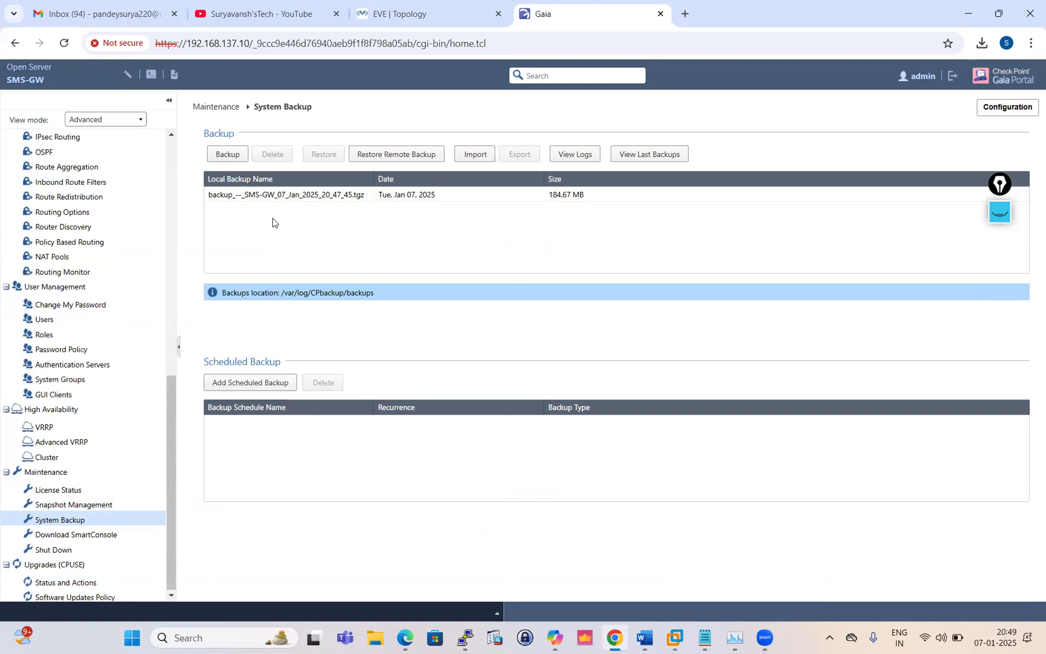
Check the backup log for the Jan 7 20:47:45 local backup, confirming it succeeded, then close it
click(330, 195)
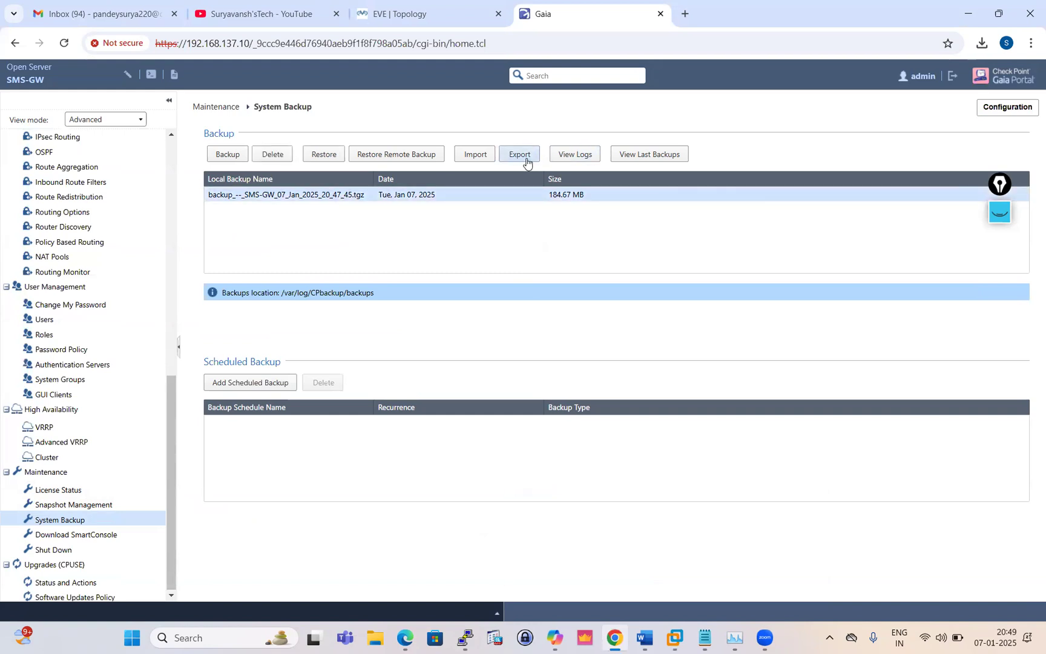
click(578, 156)
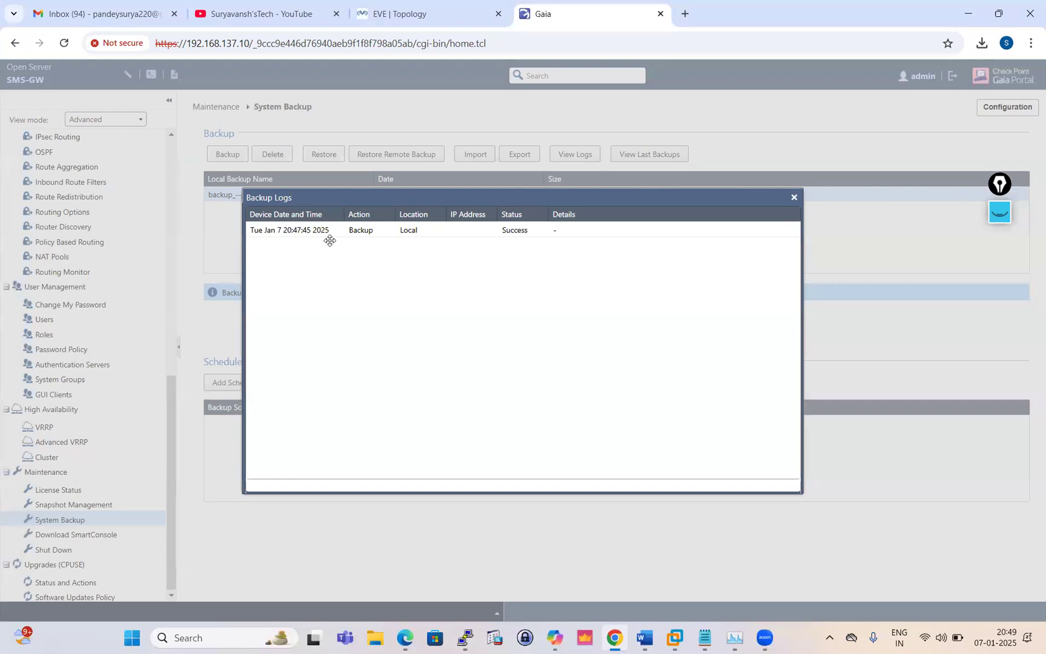
click(511, 229)
click(793, 198)
Start a new SCP server backup to 192.168.1.2 with user admin and its password
click(228, 154)
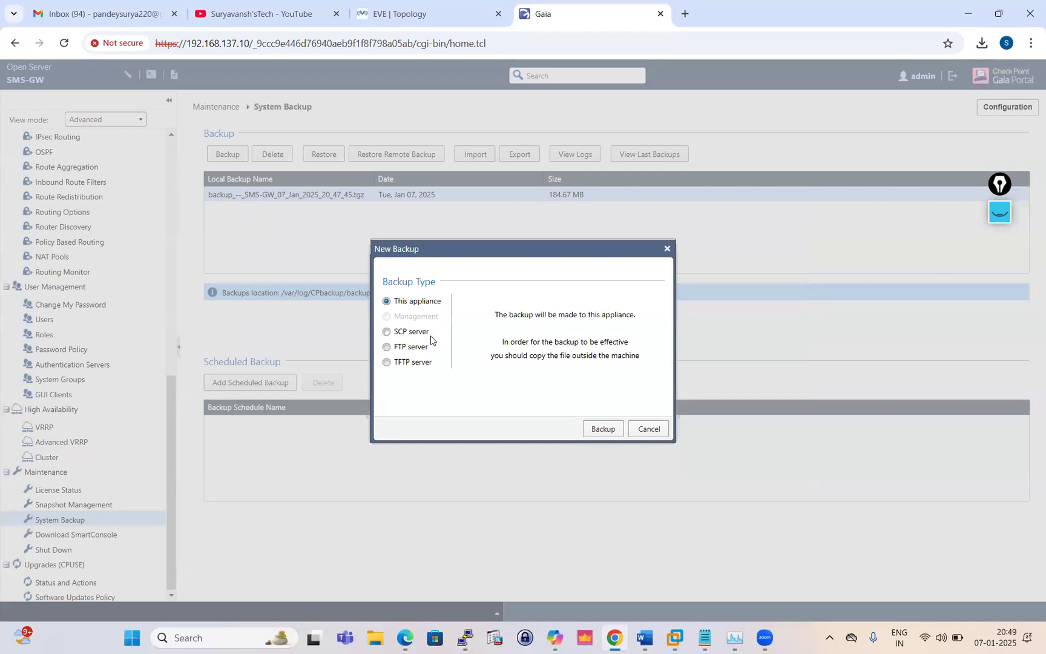
click(387, 333)
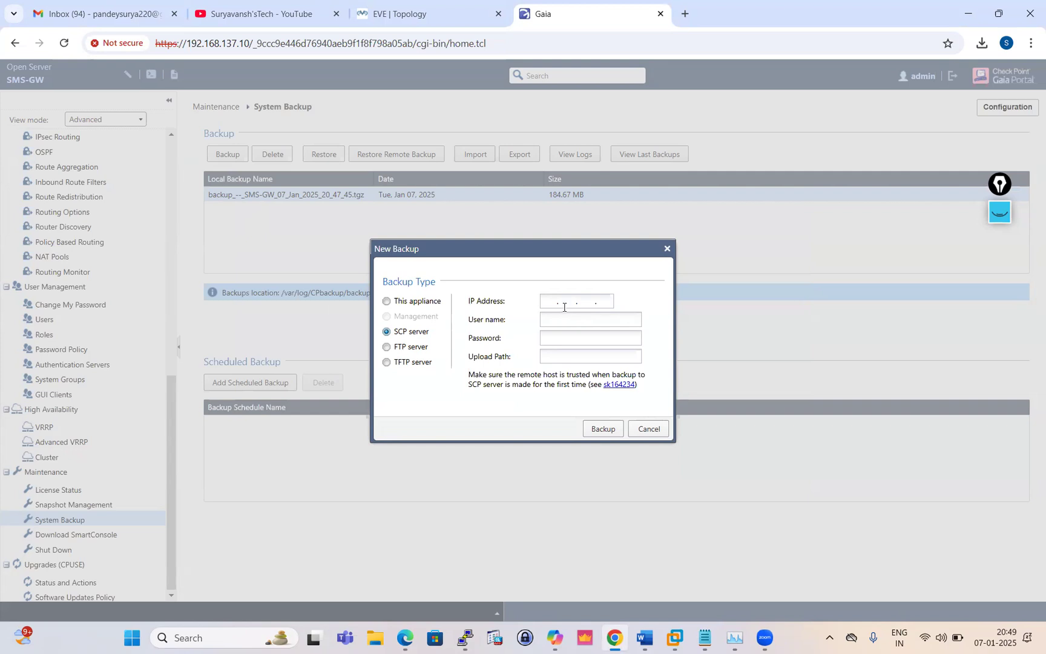
click(554, 304)
text(19216812)
click(557, 320)
text(admin)
click(556, 340)
text(admin123)
Enter and correct the d/local upload path, run the SCP backup, and view its failed log
click(565, 359)
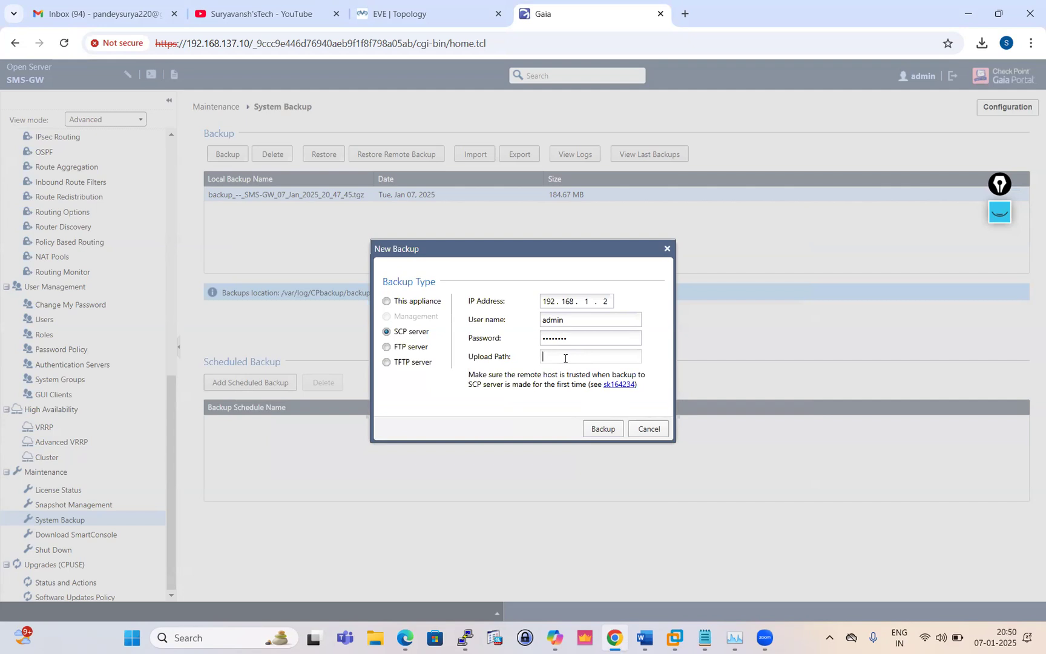
text(d)
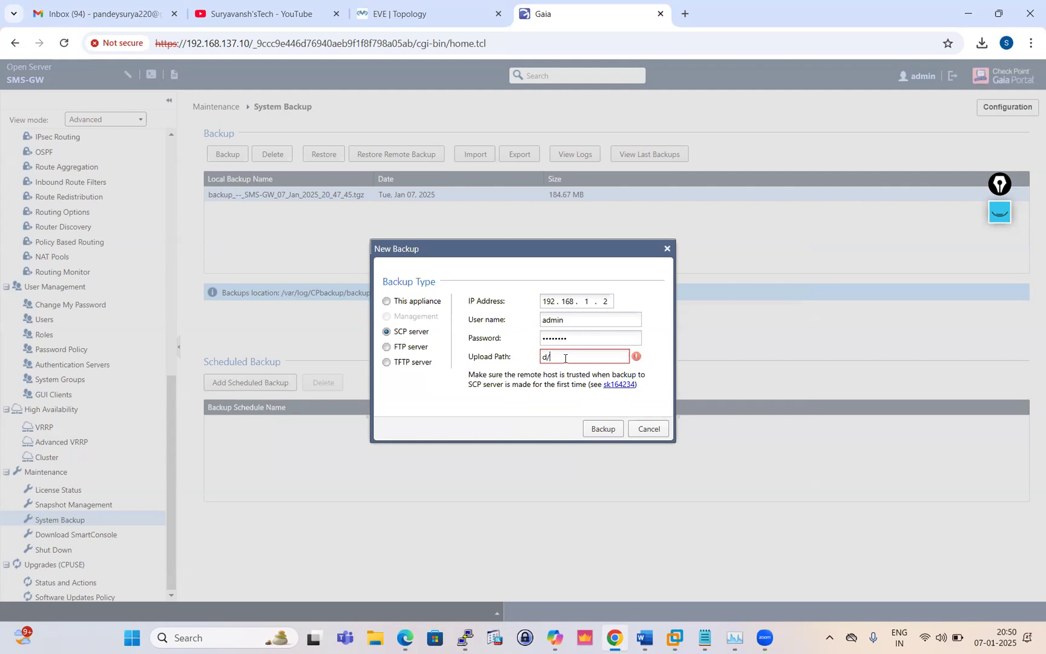
text(/local/baclup)
click(553, 356)
key(BackSpace)
key(BackSpace)
key(BackSpace)
key(BackSpace)
key(BackSpace)
key(BackSpace)
key(BackSpace)
key(BackSpace)
key(BackSpace)
key(BackSpace)
key(BackSpace)
key(BackSpace)
key(BackSpace)
key(BackSpace)
text(/)
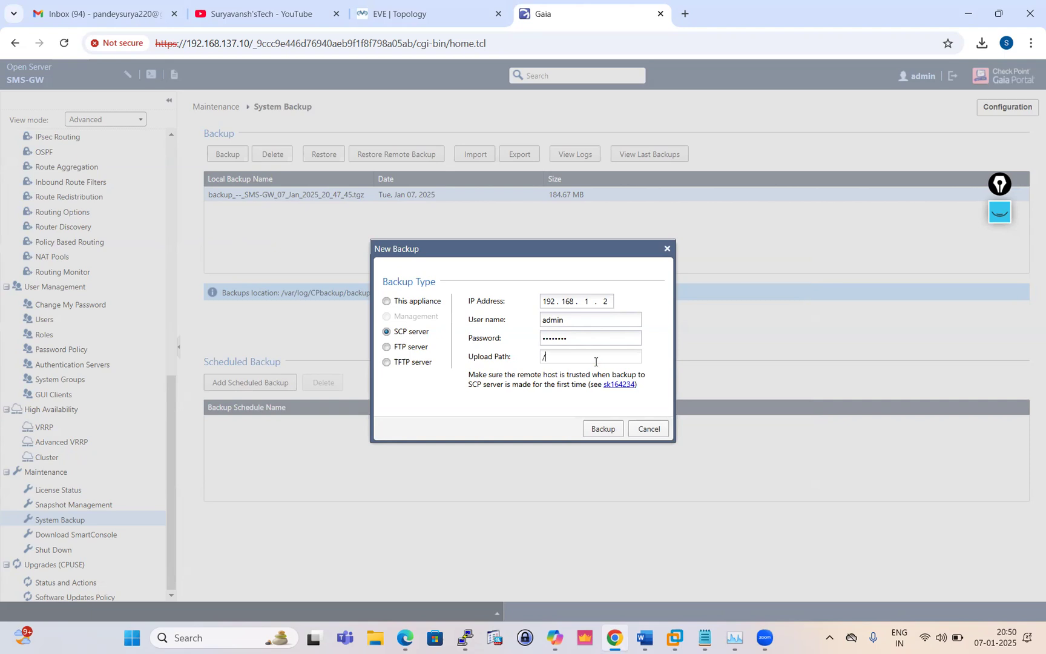
text(d/local/)
click(607, 434)
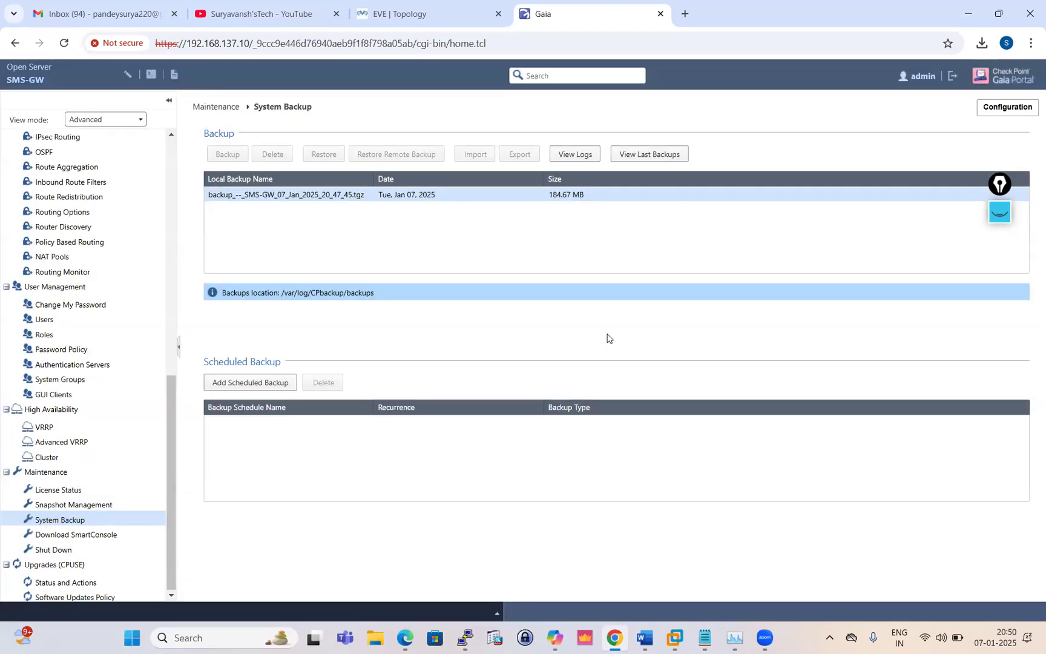
click(575, 154)
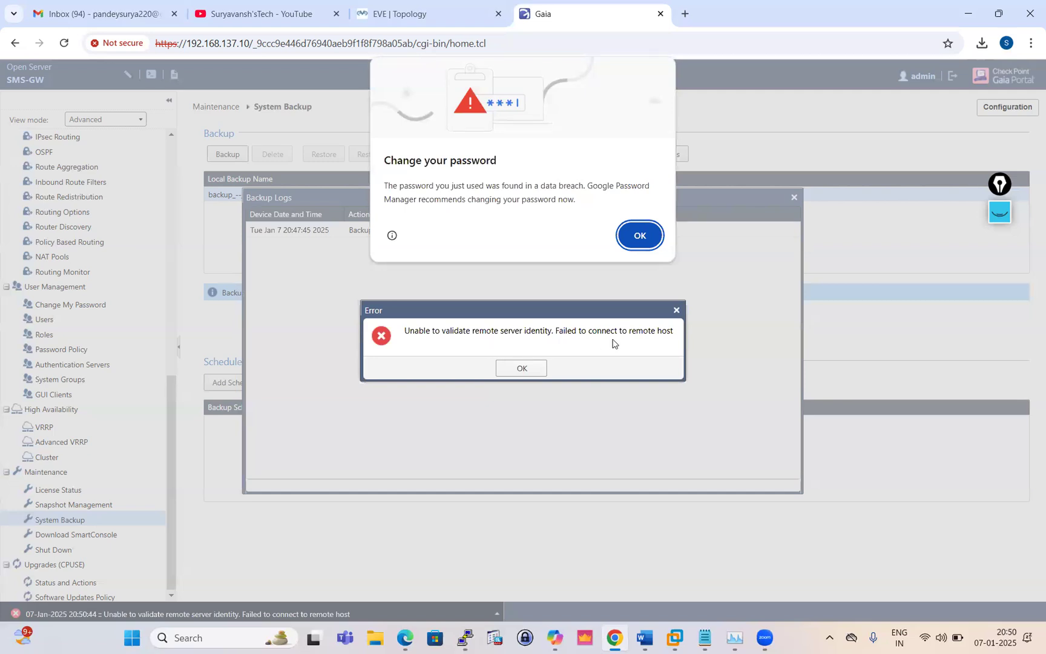
Dismiss the password warning and remote connection error, and close the backup log
click(640, 236)
click(526, 369)
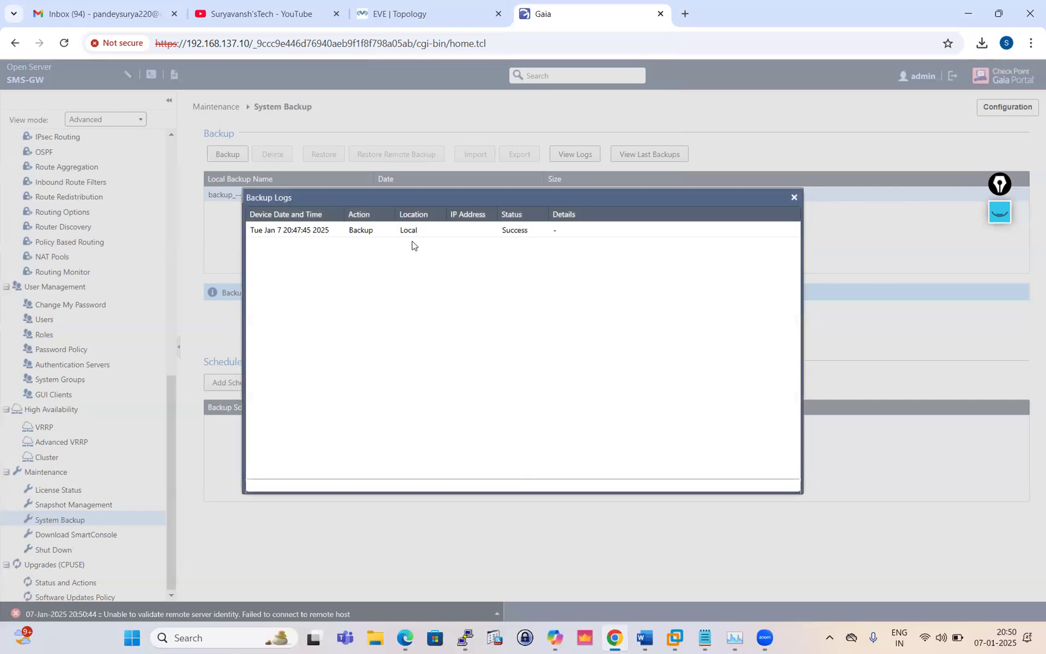
click(794, 197)
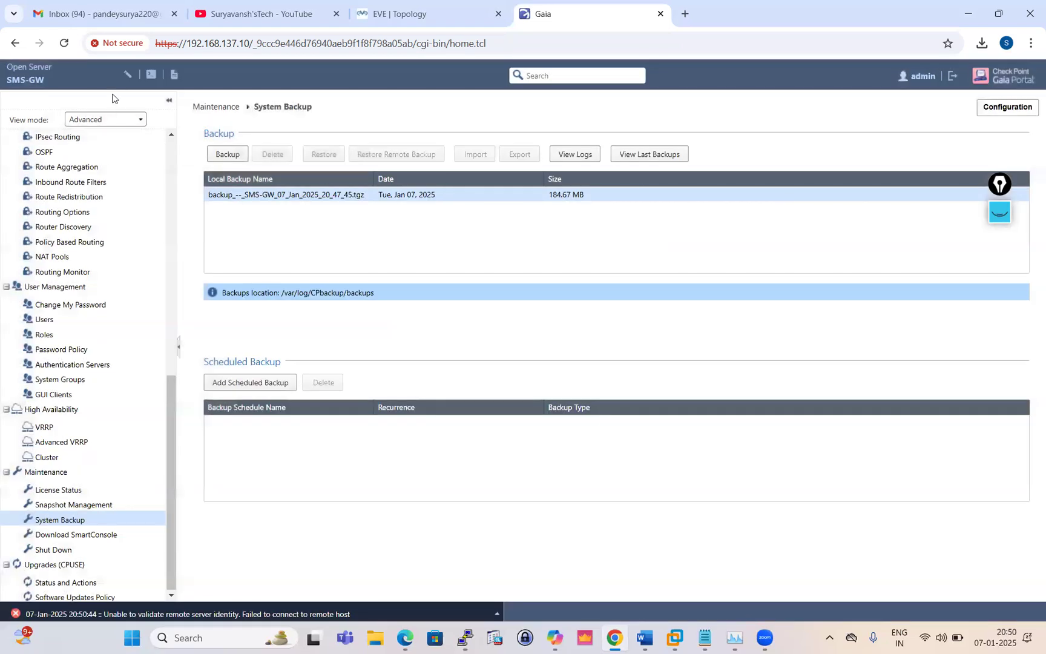
Reload the portal, override the configuration lock, and reopen Maintenance > System Backup
click(64, 42)
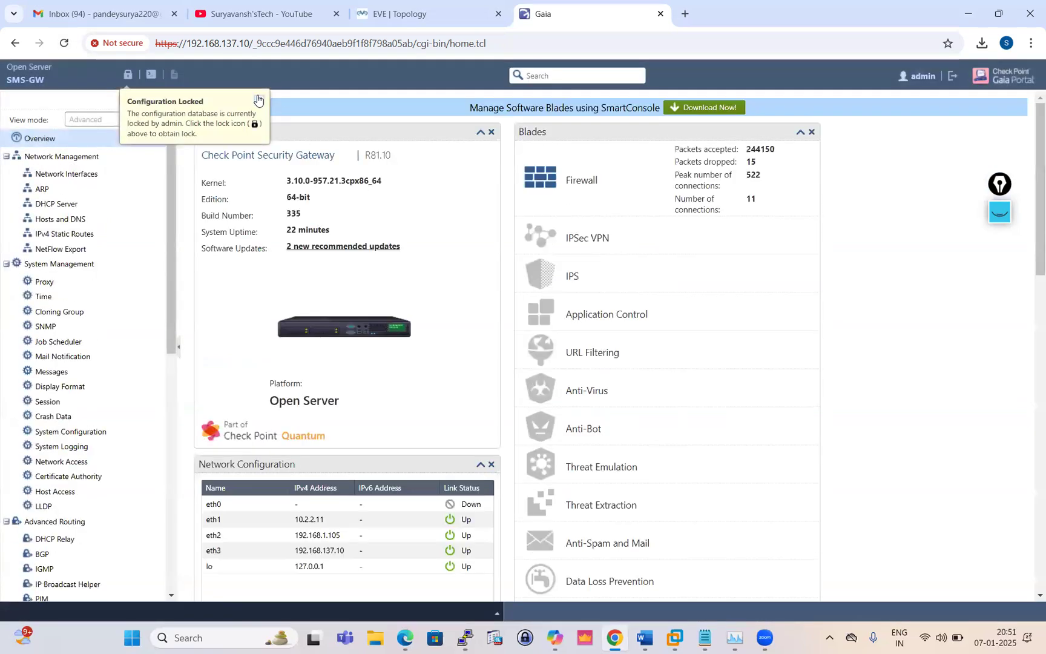
click(259, 100)
click(126, 75)
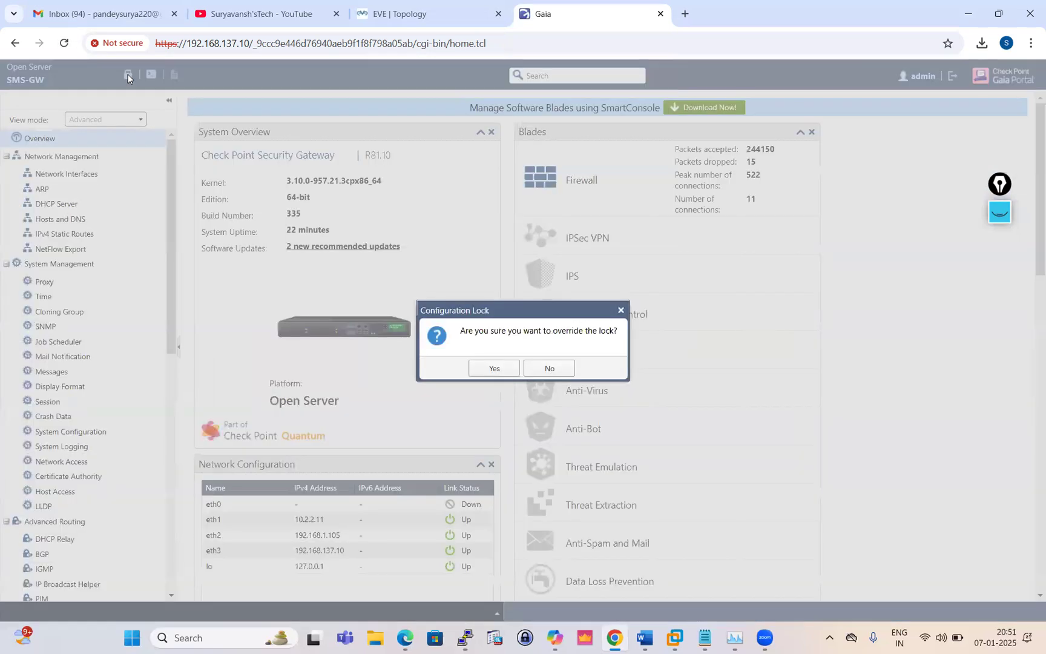
click(496, 371)
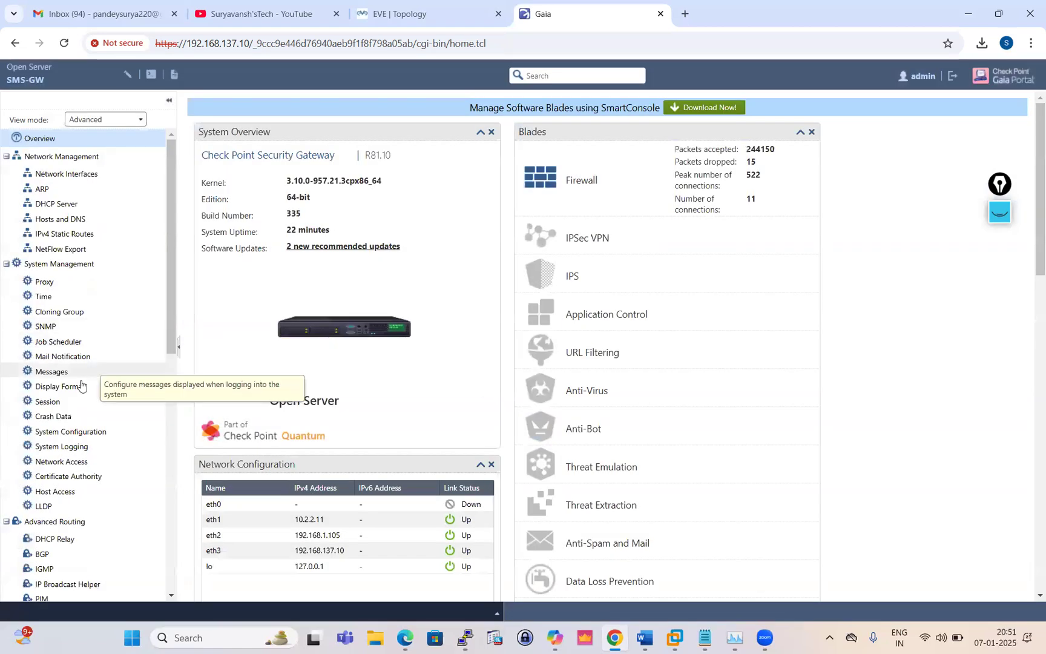
scroll(81, 400, down, 6)
scroll(77, 424, down, 5)
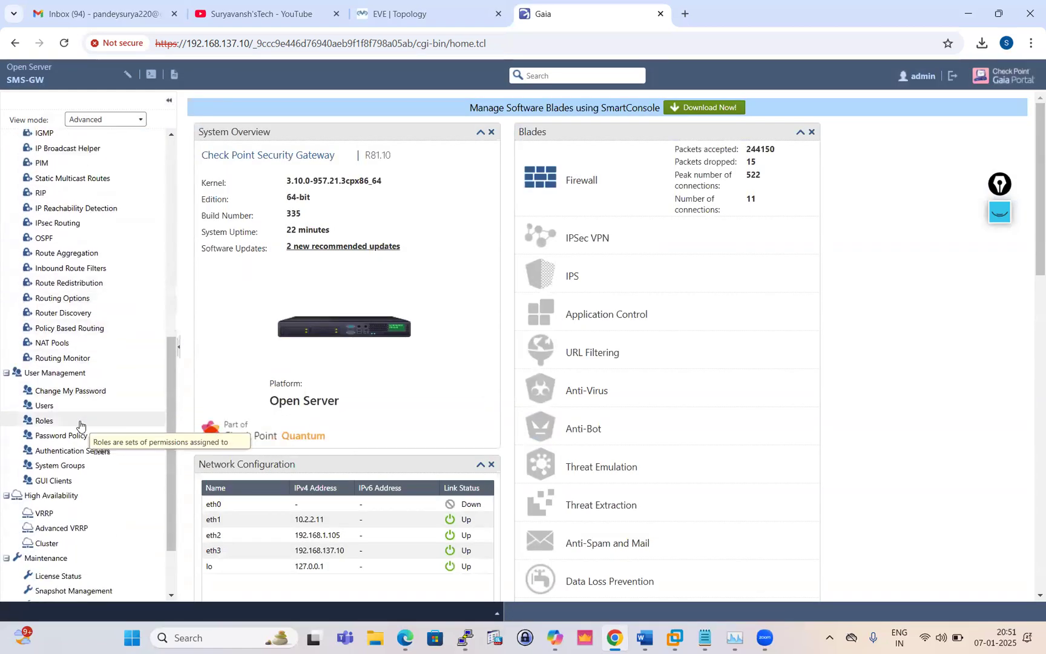
click(70, 522)
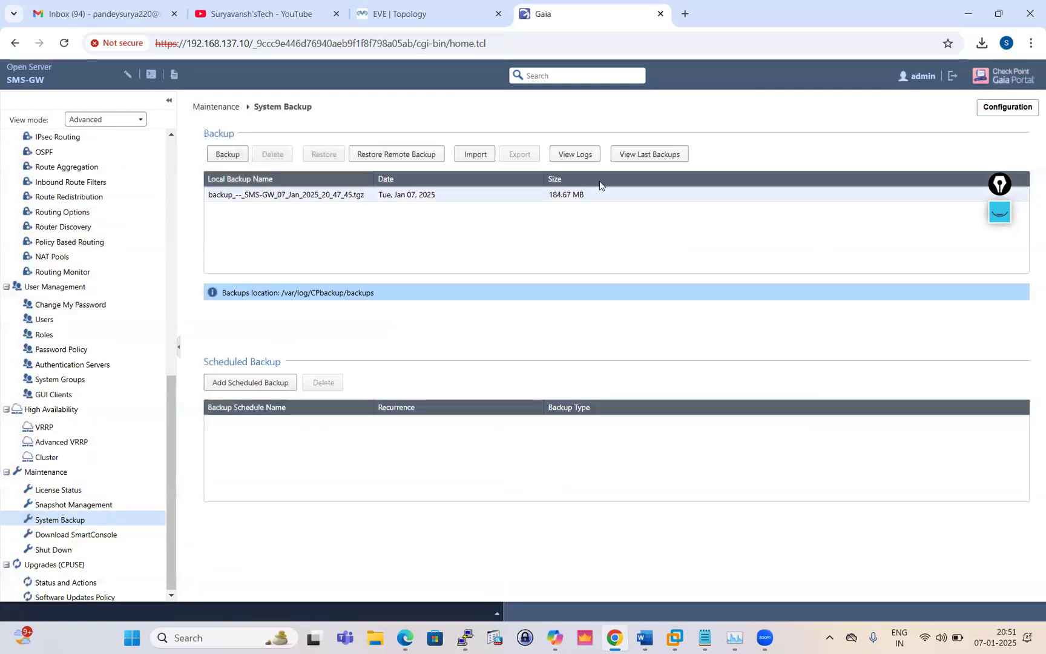
click(576, 156)
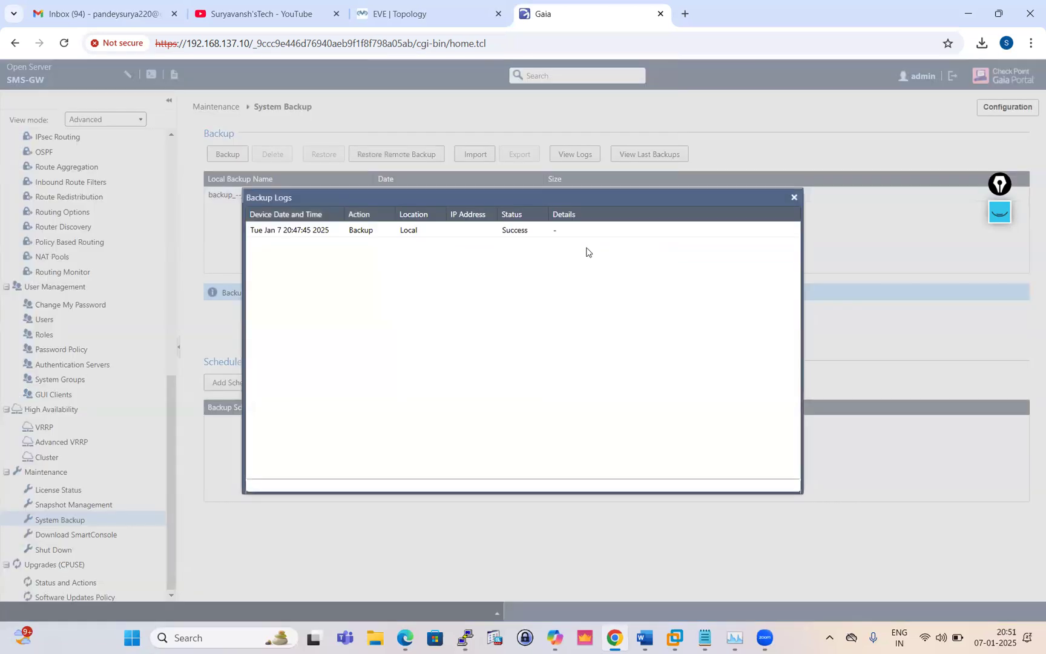
click(794, 197)
click(655, 156)
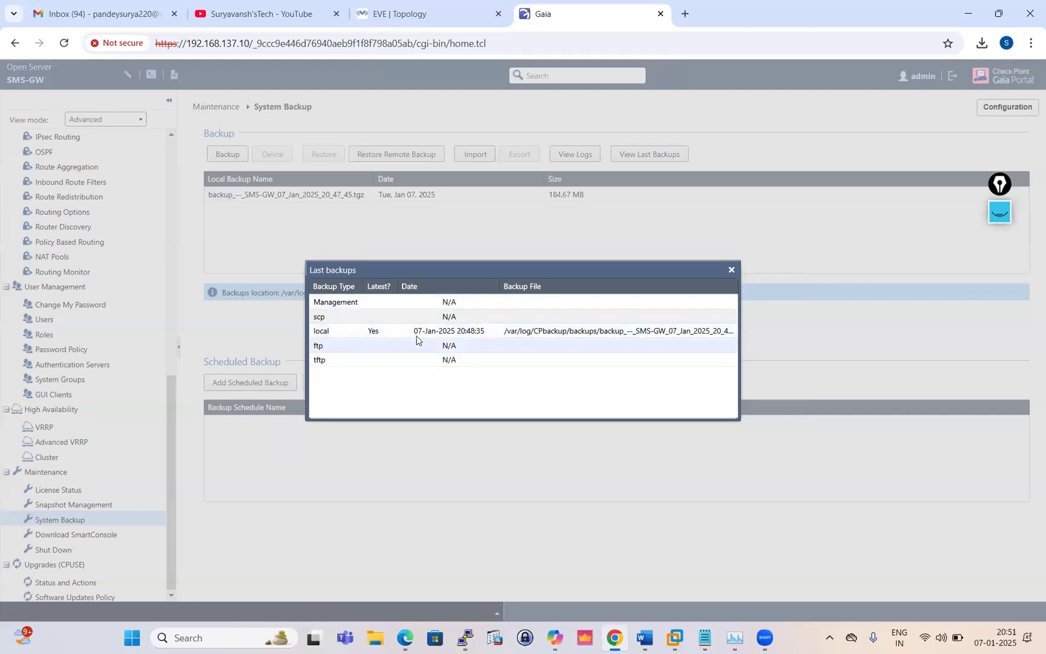
click(730, 270)
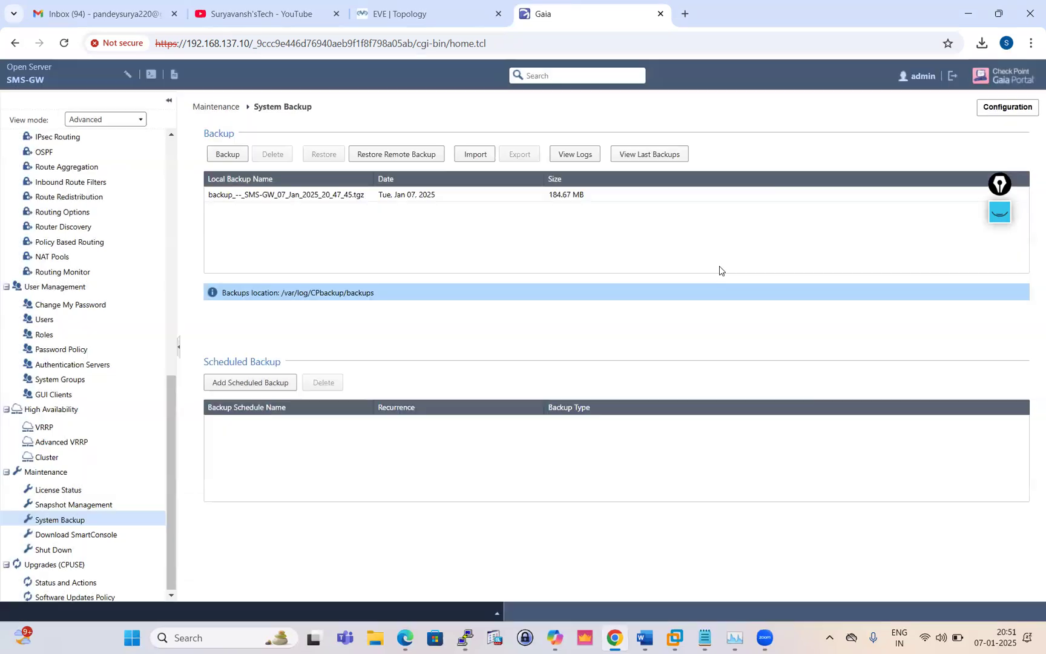
click(575, 153)
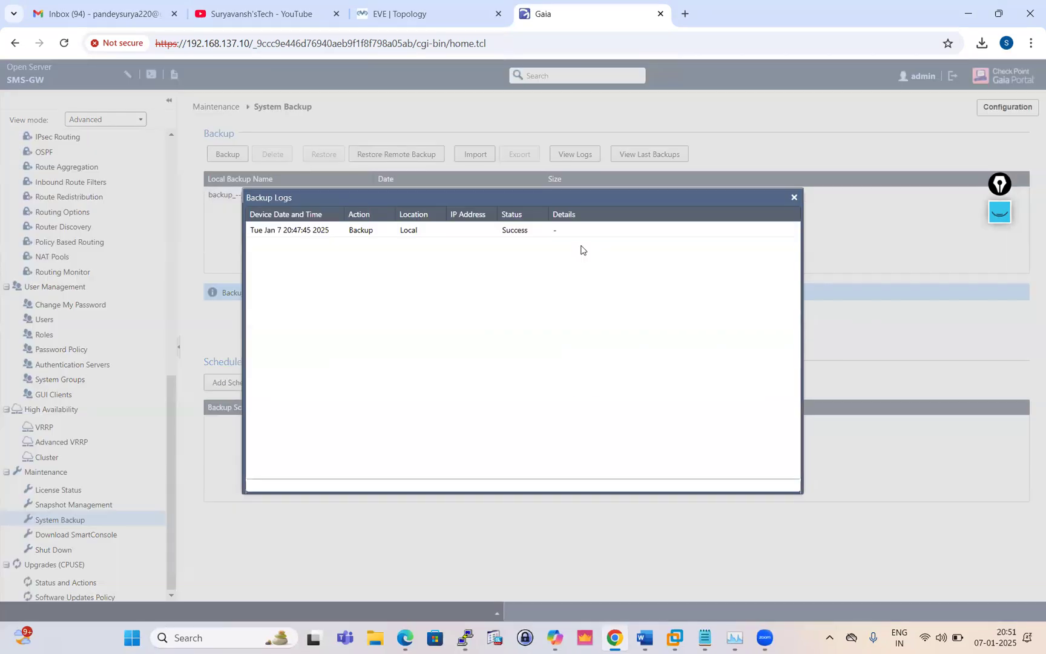
click(794, 197)
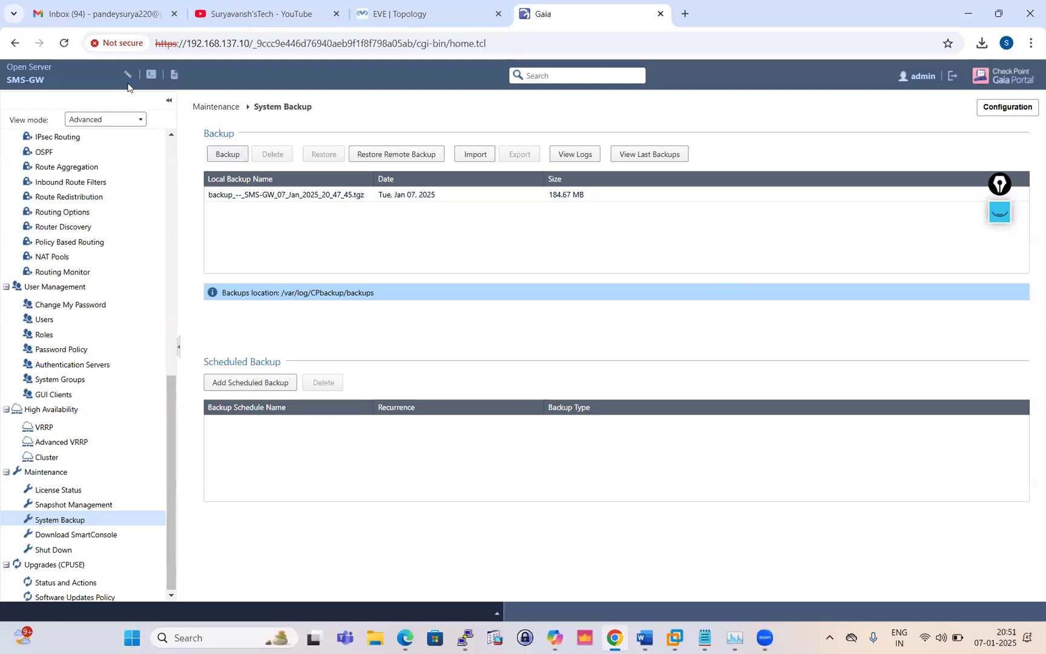
Reload the portal, override the configuration lock, and open Maintenance > System Backup
click(63, 43)
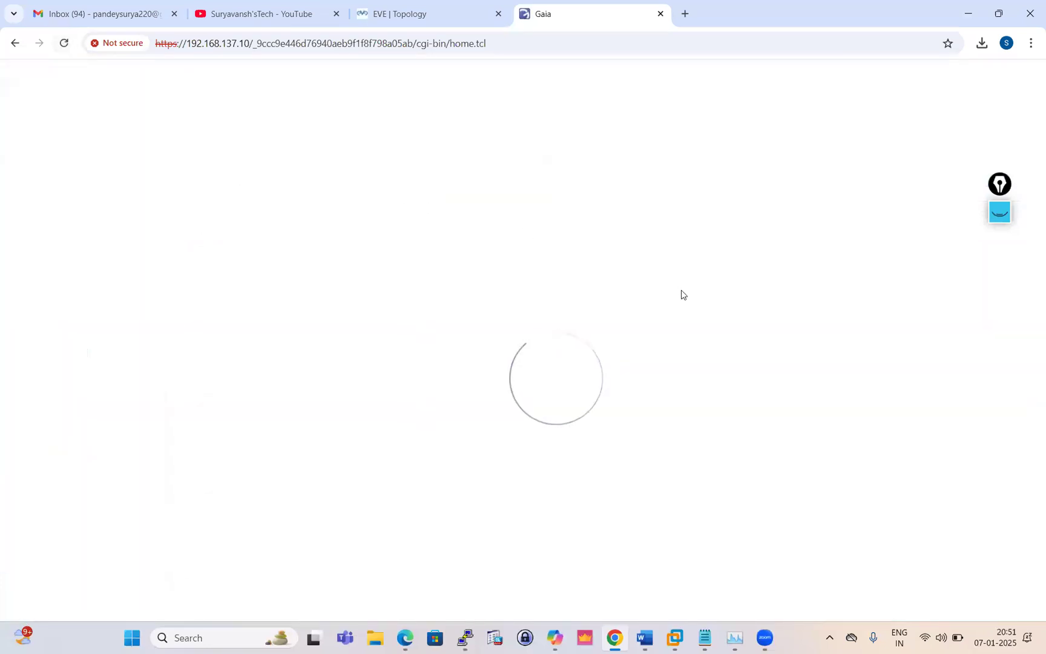
click(259, 100)
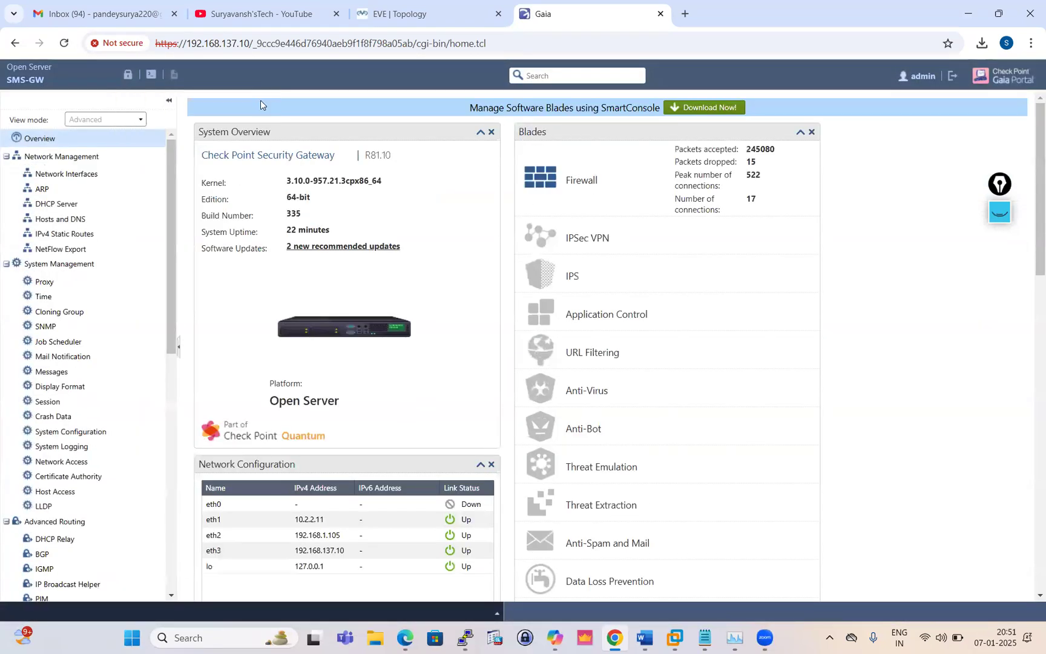
click(129, 75)
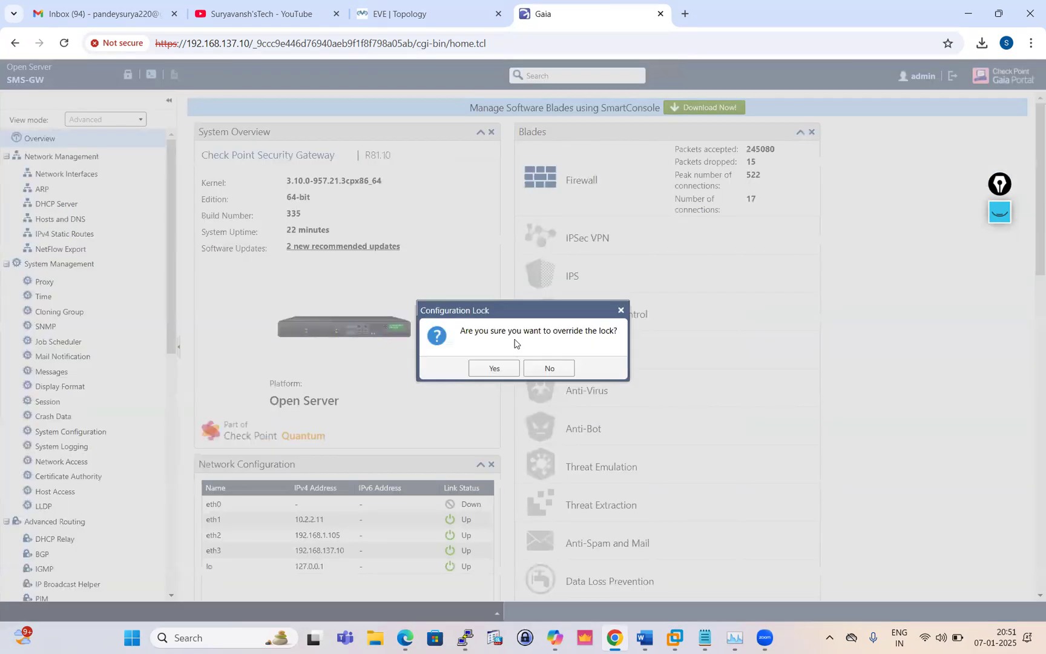
click(495, 368)
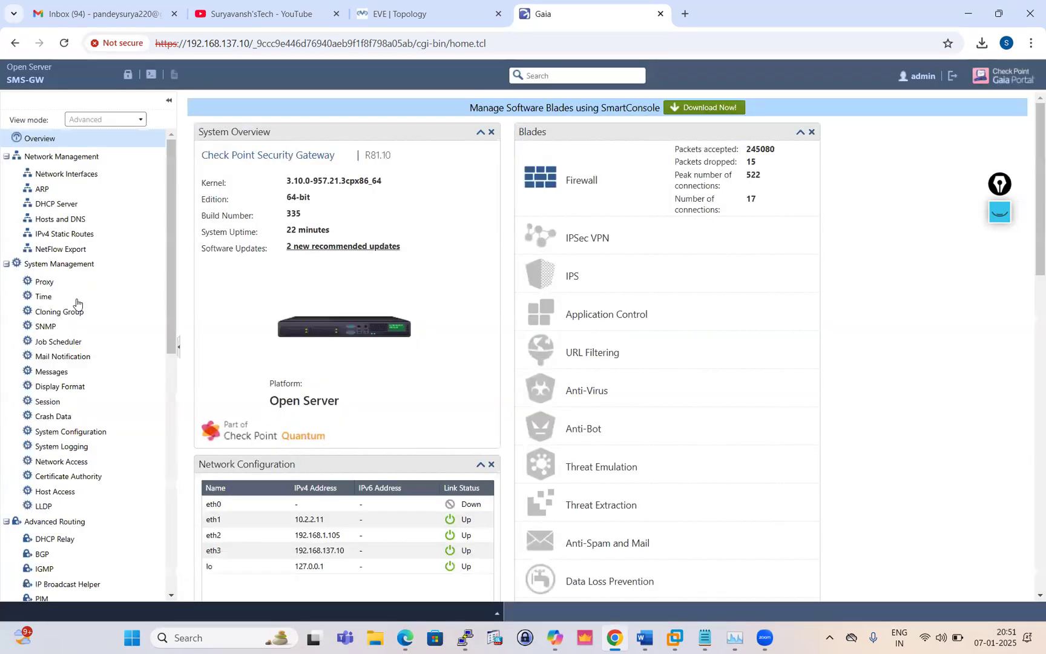
scroll(75, 363, down, 3)
scroll(75, 363, down, 5)
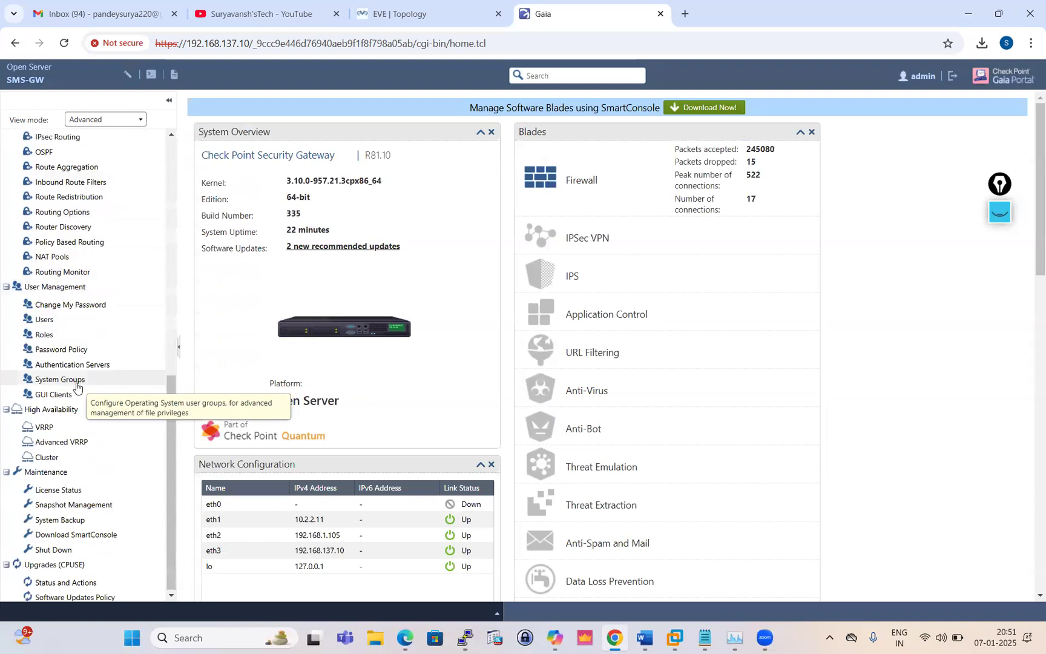
click(60, 519)
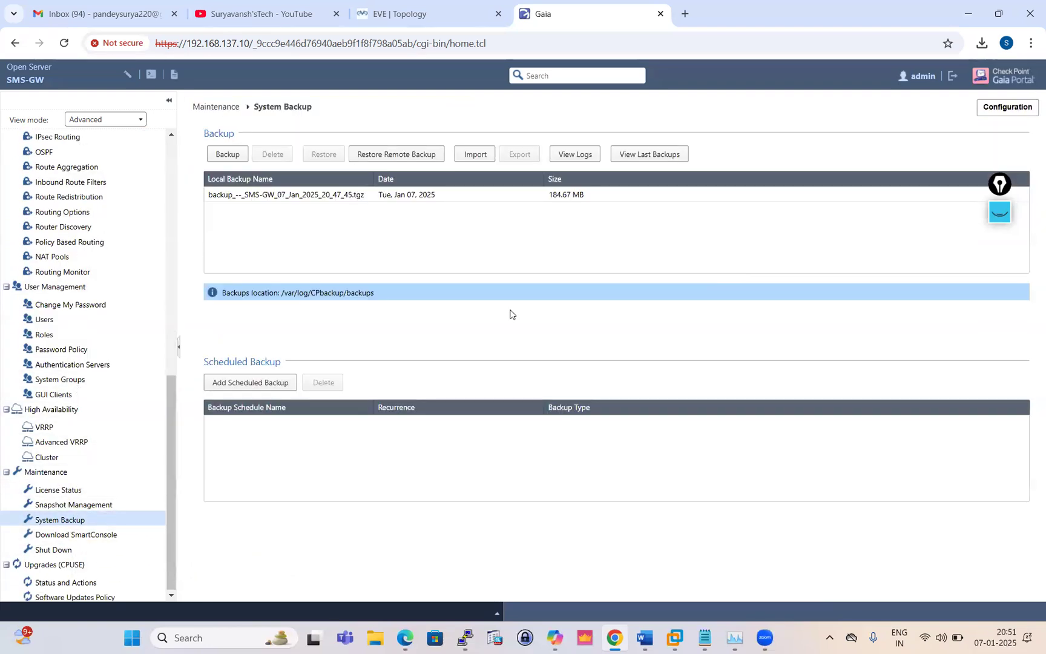
Review the backup log and the last-backups summary for the Jan 07 local backup
click(574, 157)
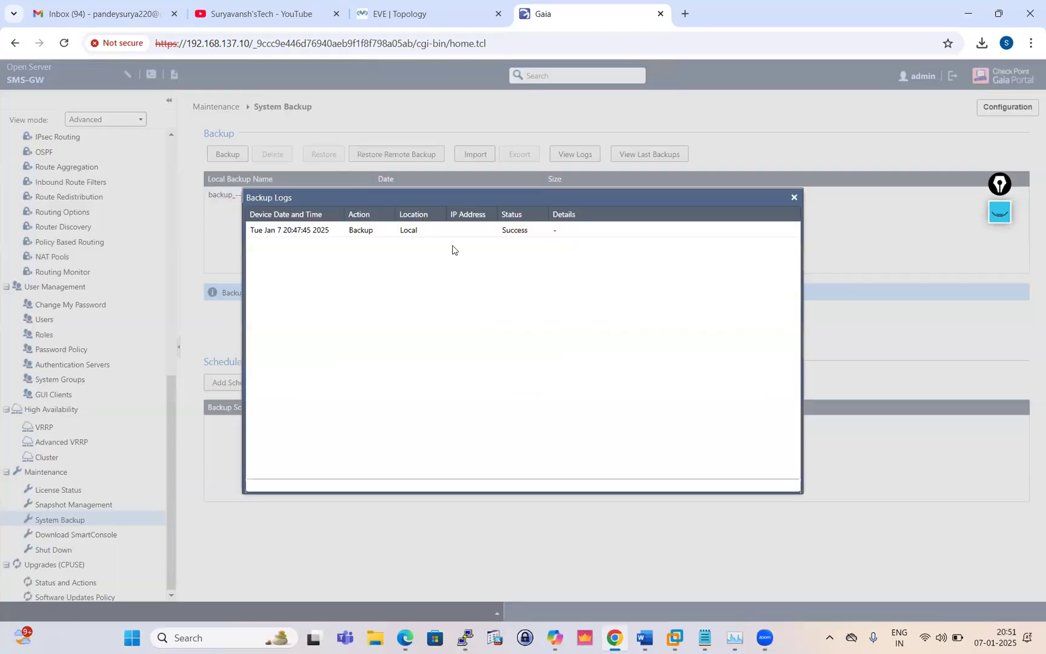
click(794, 198)
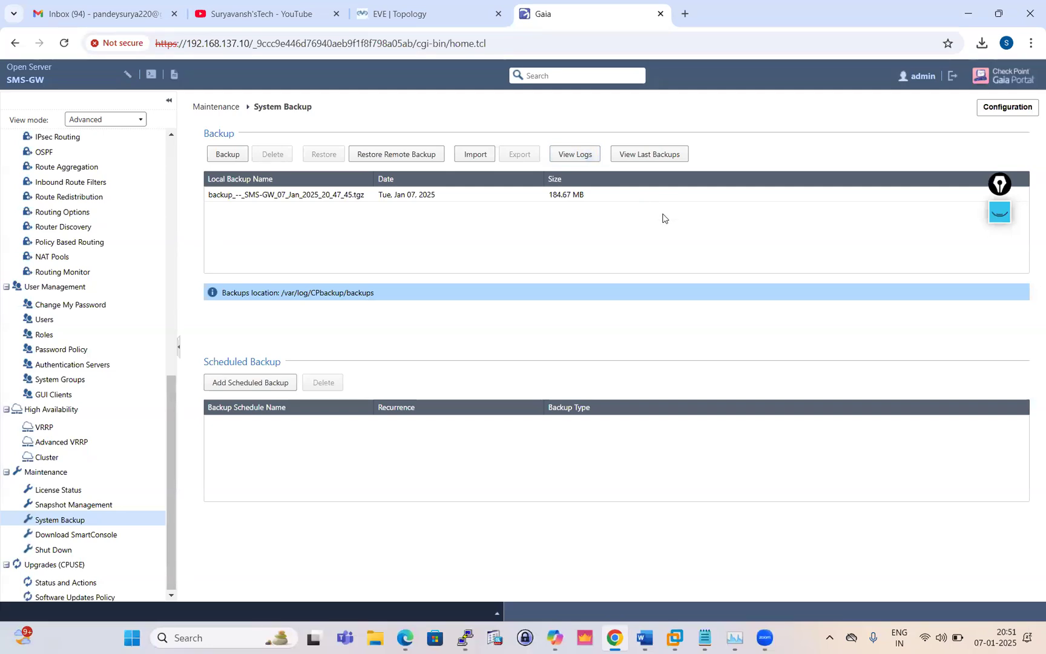
click(665, 157)
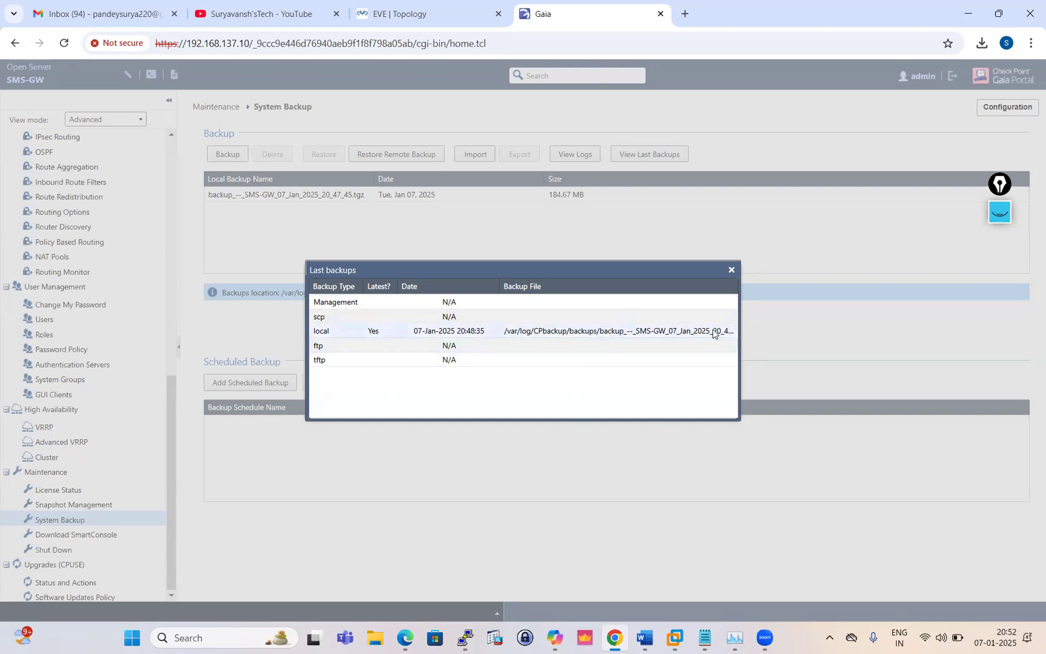
click(731, 269)
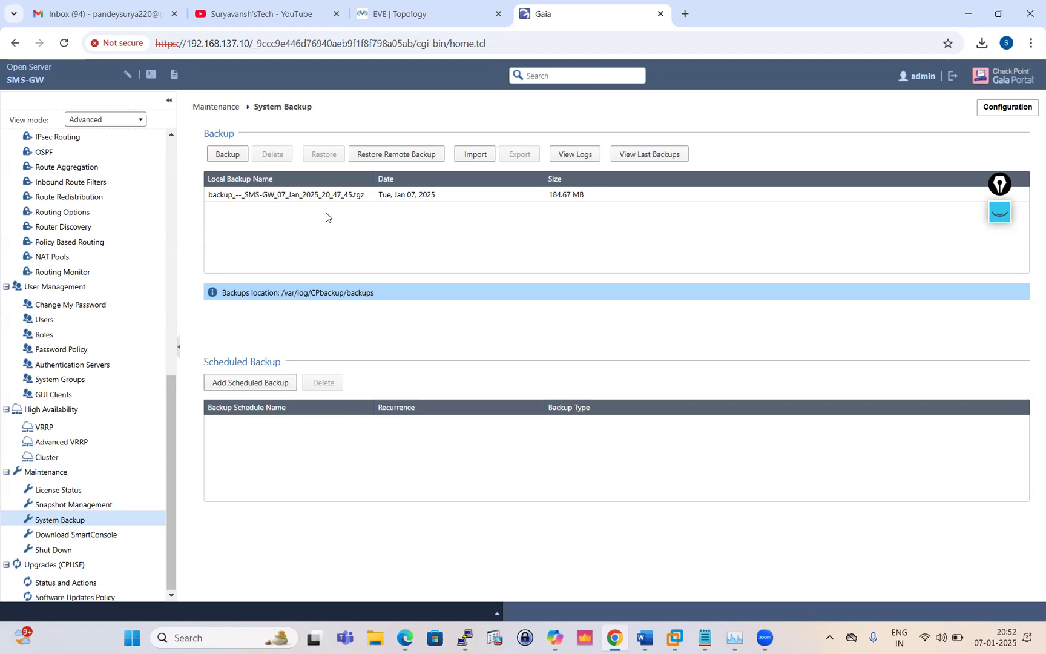
Export backup_--_SMS-GW_07_Jan_2025_20_47_45.tgz and save it to the Downloads folder
click(301, 199)
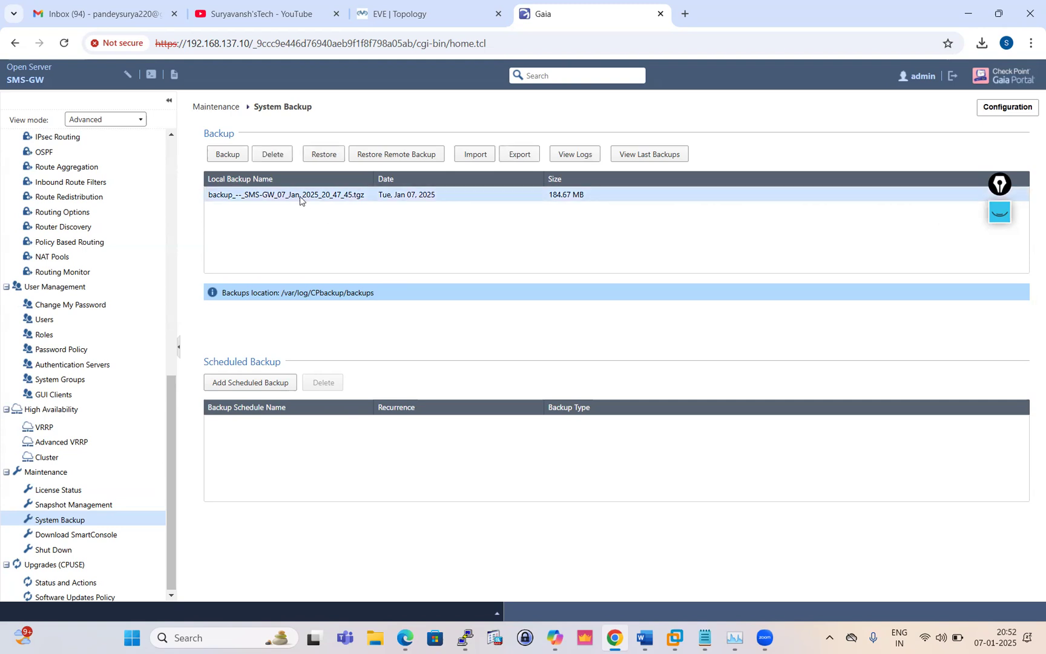
click(519, 155)
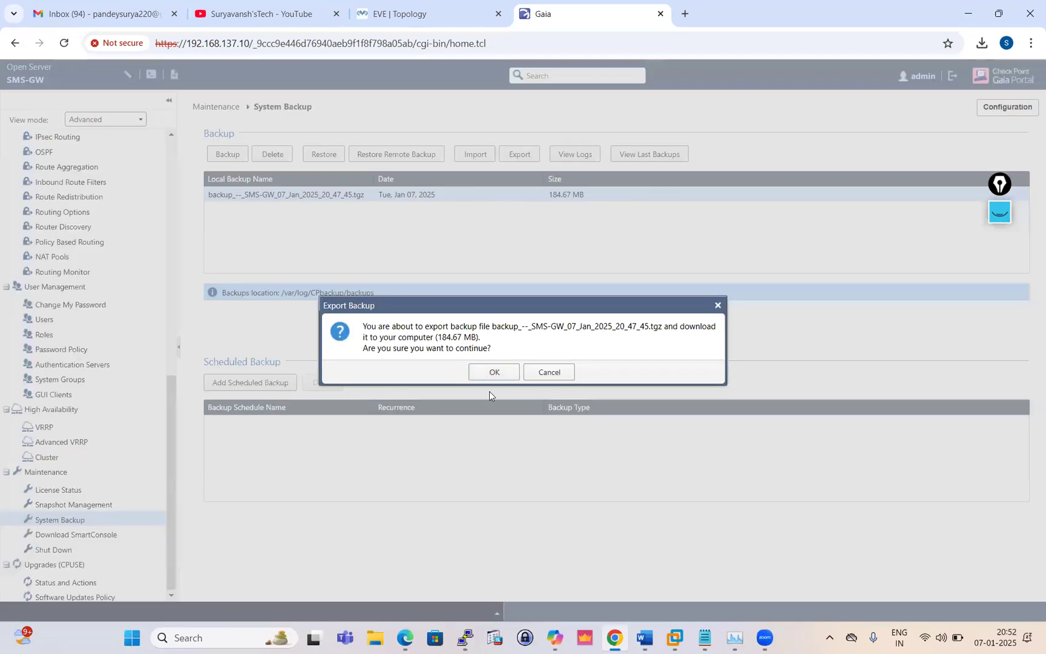
click(494, 374)
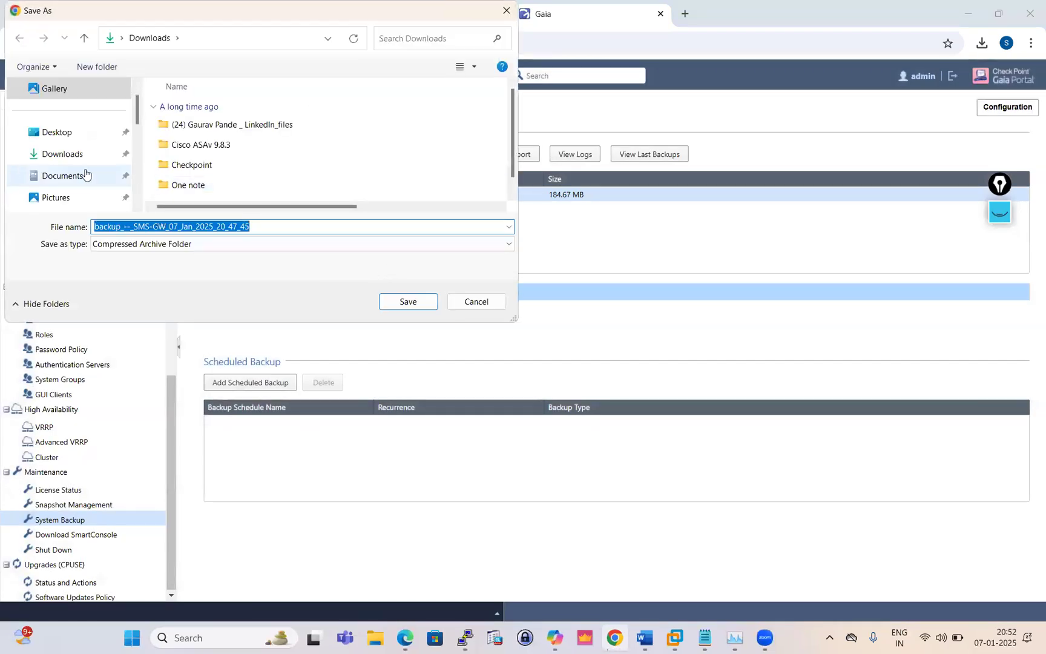
click(76, 156)
click(406, 302)
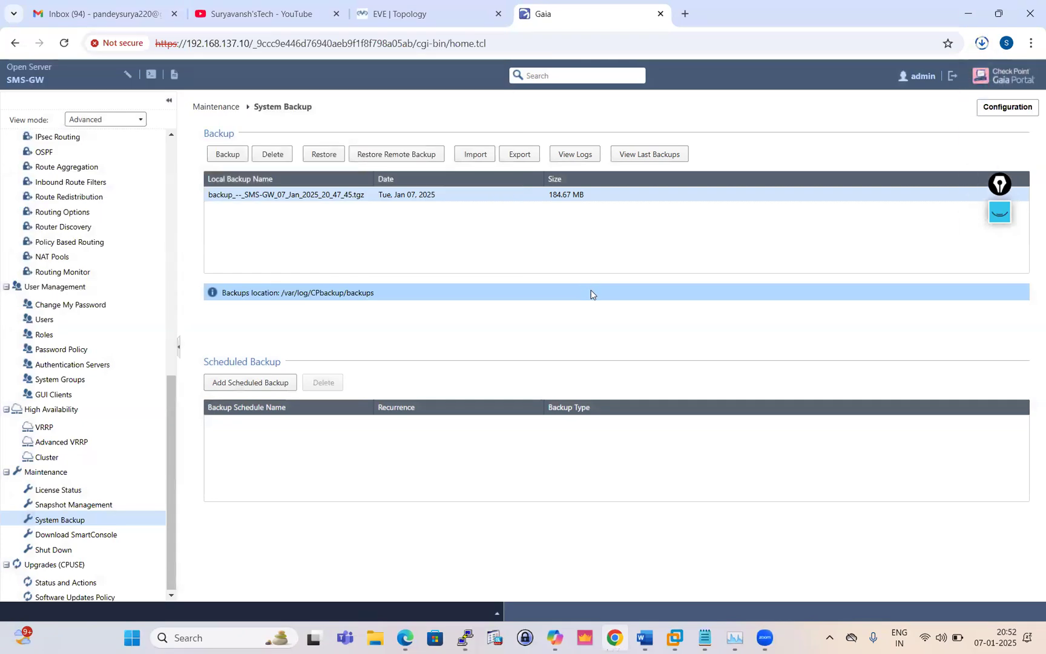
Copy the Backups location path /var/log/CPbackup/backups from the Gaia portal
click(472, 636)
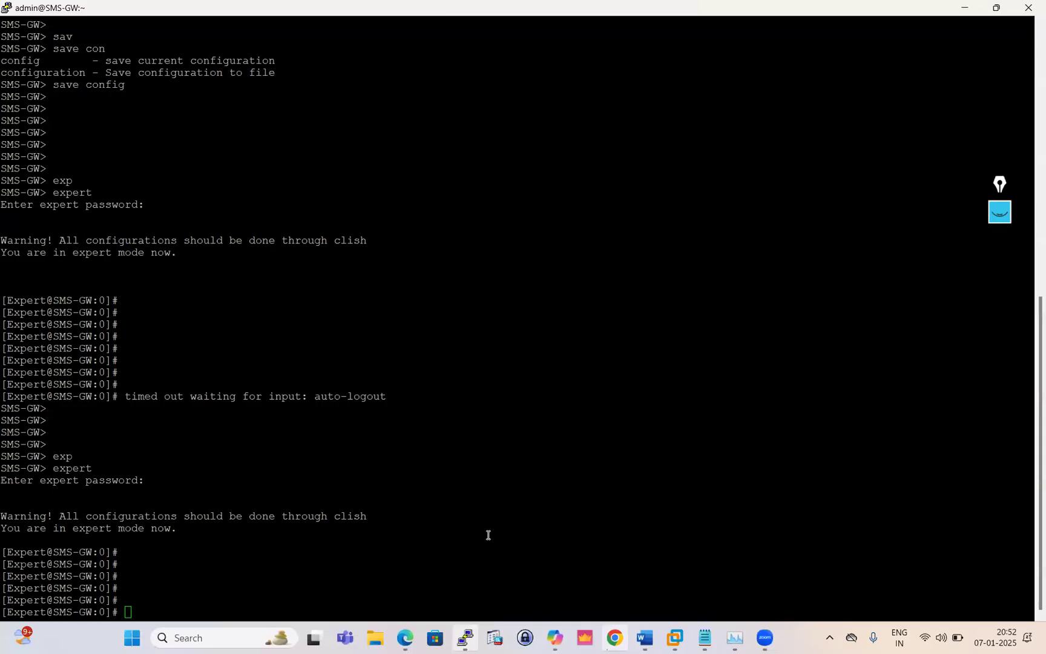
text(cd )
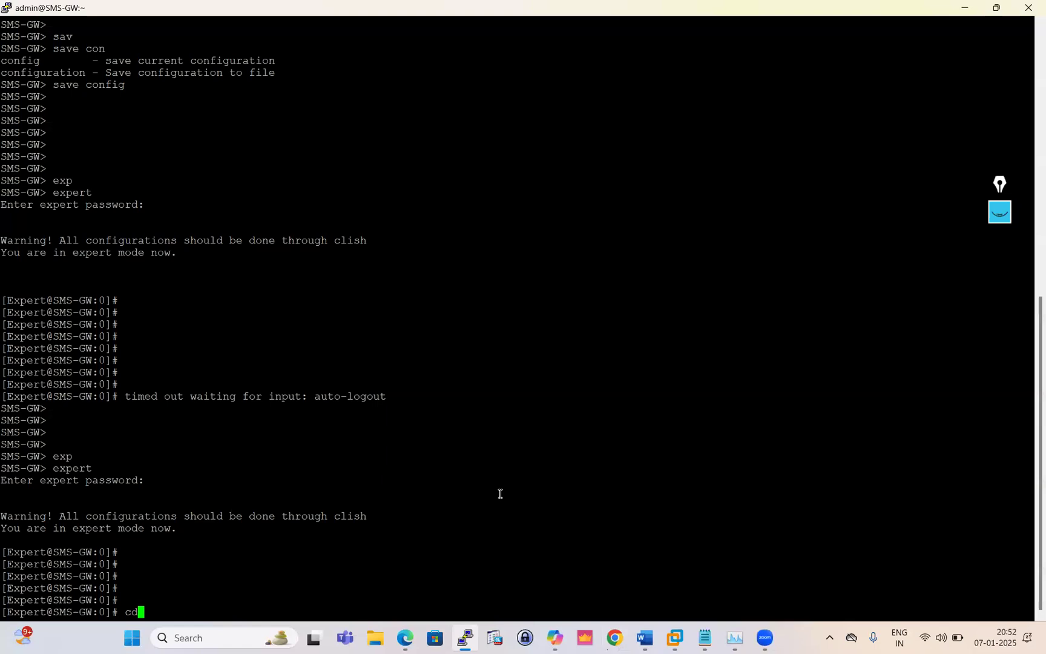
text(/var/log)
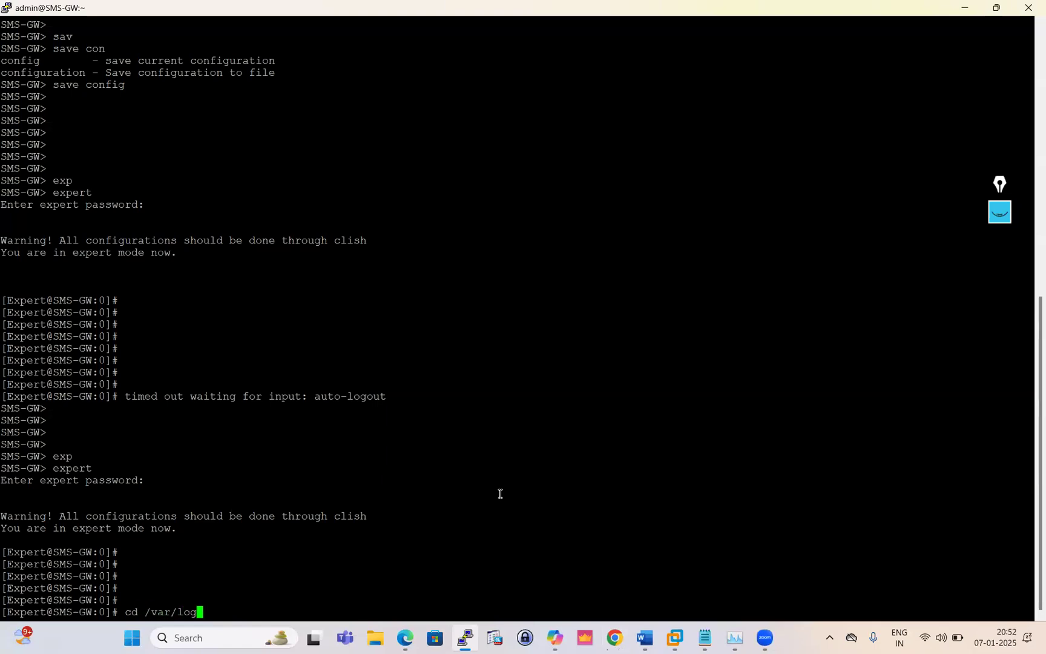
text(/)
key(alt+Tab)
drag(375, 293, 283, 301)
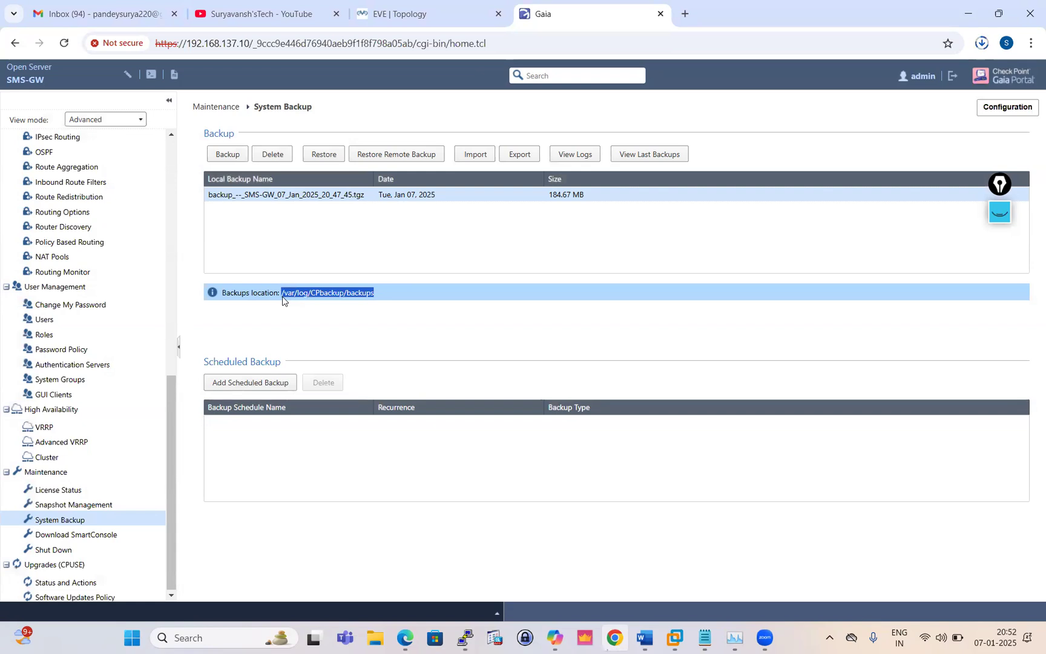
right_click(291, 301)
click(331, 316)
key(alt+Tab)
Change the PuTTY shell into /var/log/CPbackup/backups using cd with the pasted path
key(BackSpace)
key(BackSpace)
key(BackSpace)
key(BackSpace)
key(BackSpace)
key(BackSpace)
key(BackSpace)
key(BackSpace)
key(BackSpace)
key(BackSpace)
key(BackSpace)
key(BackSpace)
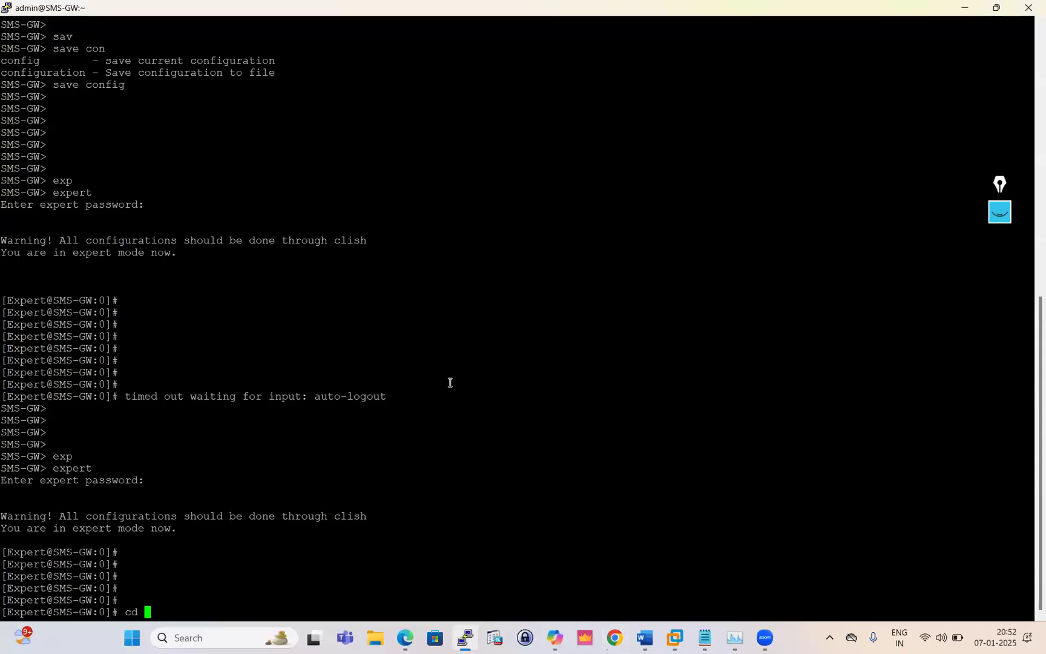
right_click(482, 411)
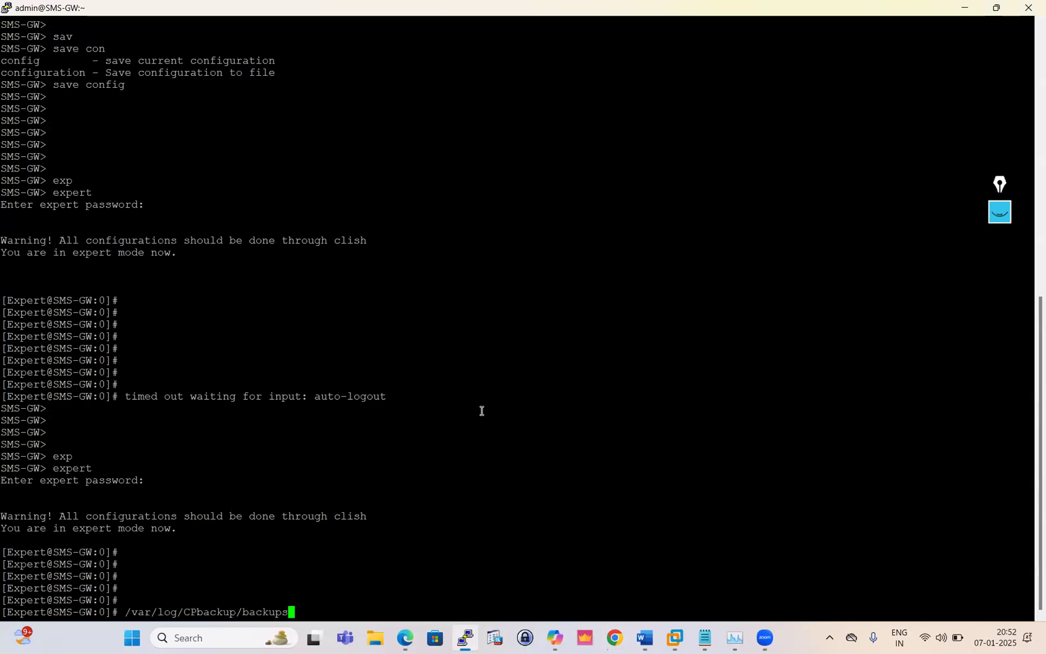
key(Return)
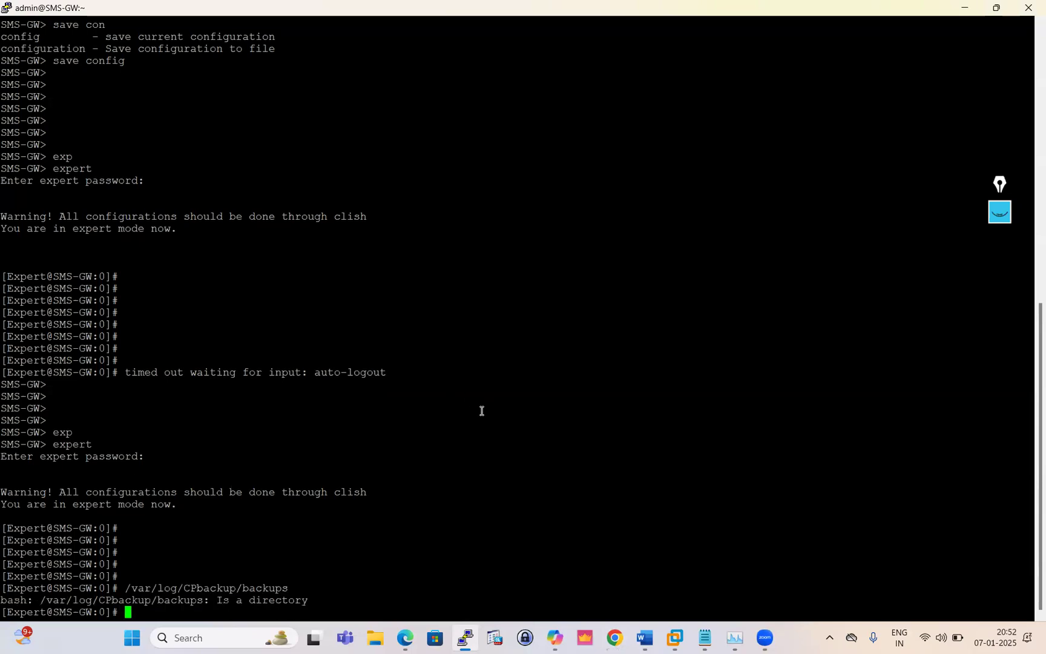
key(Return)
key(Return)
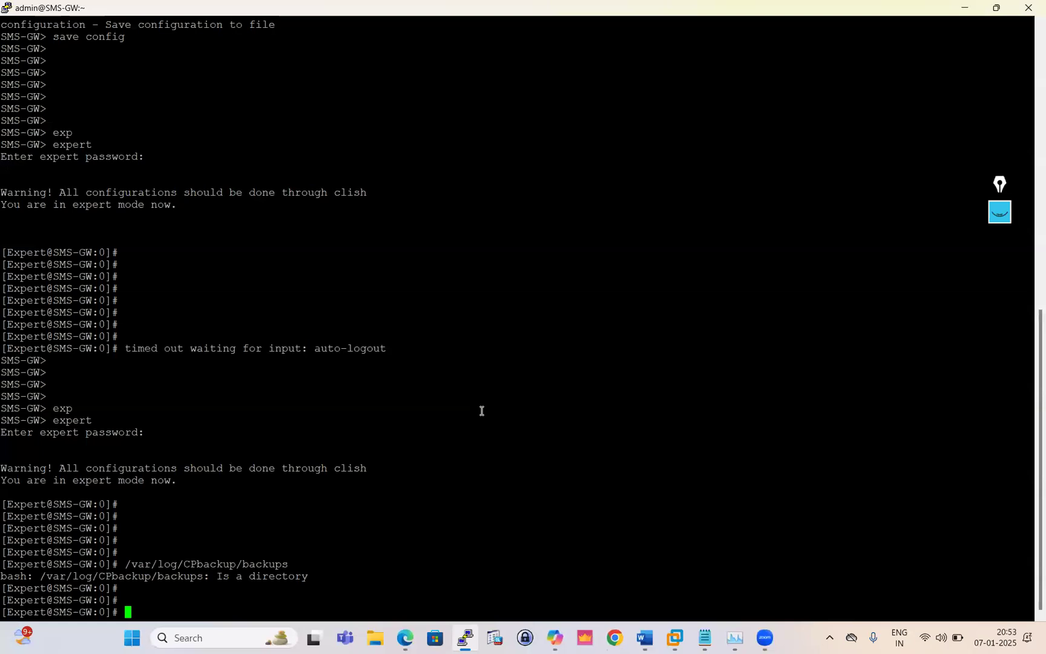
text(ls)
key(BackSpace)
key(BackSpace)
text(cd)
right_click(482, 411)
key(Return)
key(Return)
key(Return)
key(Return)
List the directory with ls to confirm backup_--_SMS-GW_07_Jan_2025_20_47_45.tgz is there
text(lsw)
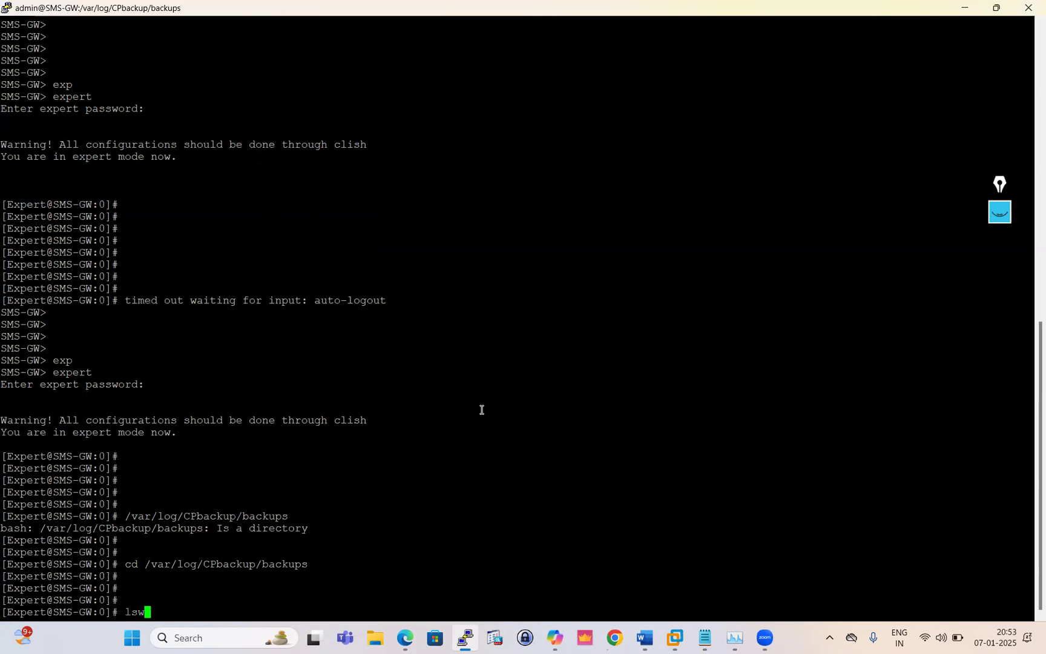
key(Return)
text(ls)
key(Return)
key(Return)
key(Return)
key(Return)
key(Return)
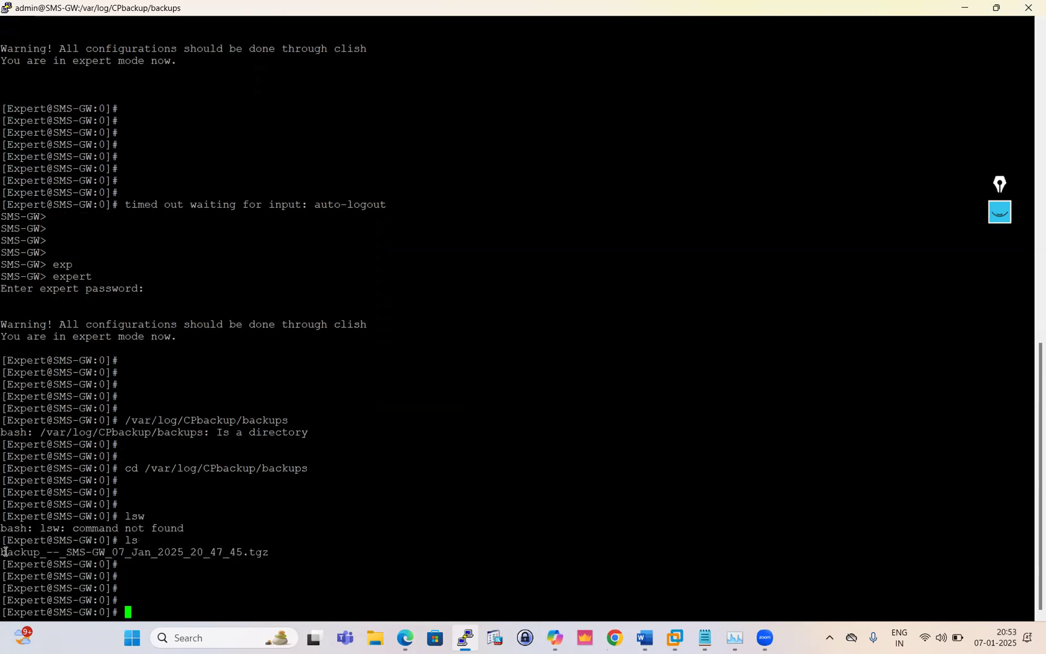
drag(2, 552, 276, 554)
click(278, 554)
drag(4, 555, 273, 560)
click(303, 501)
triple_click(219, 470)
click(282, 478)
mouse_move(328, 476)
mouse_down()
mouse_move(94, 470)
mouse_move(311, 464)
mouse_up()
click(163, 477)
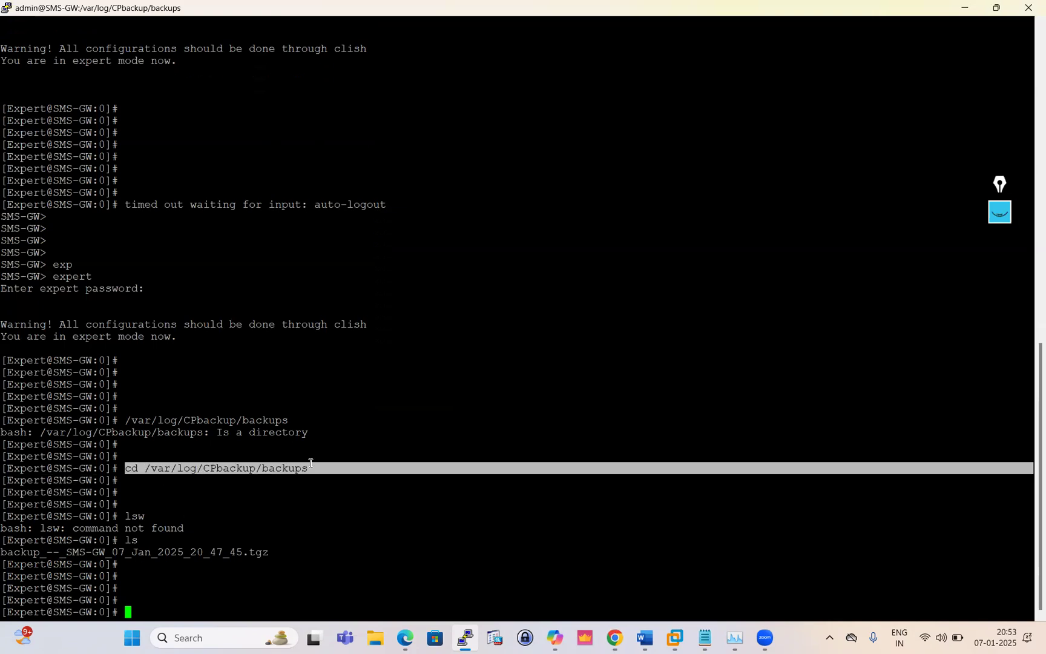
Return to the Gaia portal, close the downloads list and go to Network Management > Hosts and DNS
drag(5, 552, 280, 551)
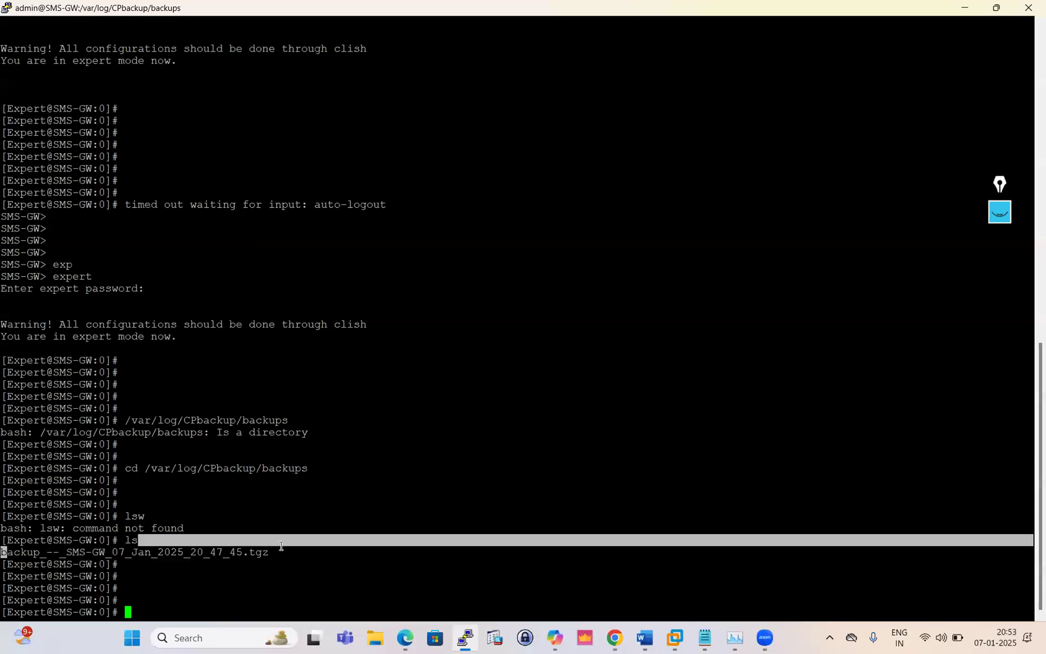
click(613, 638)
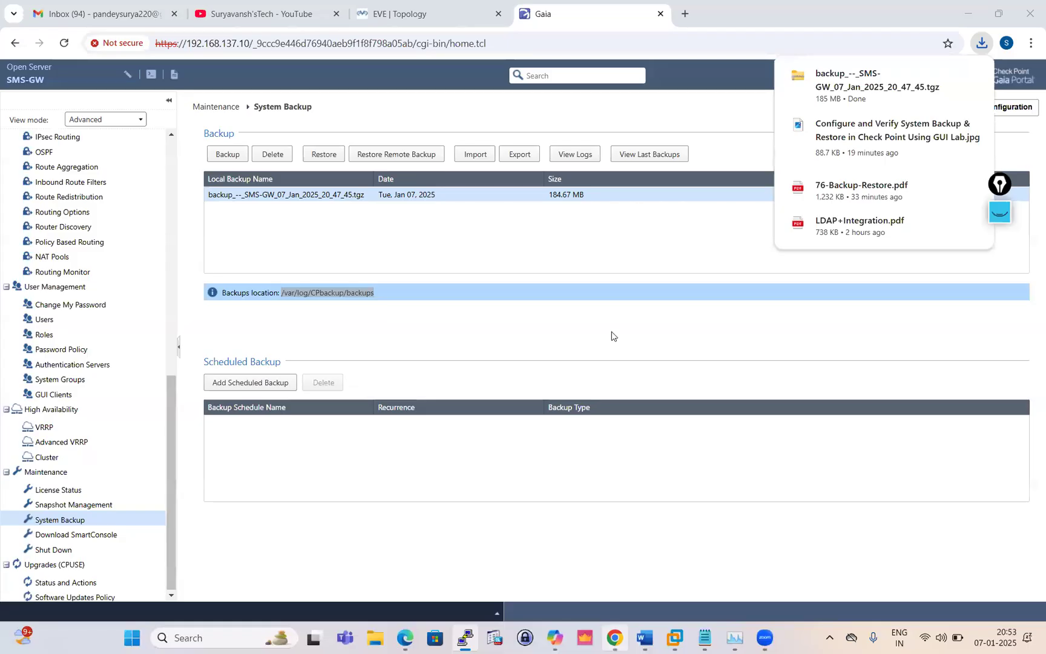
click(644, 230)
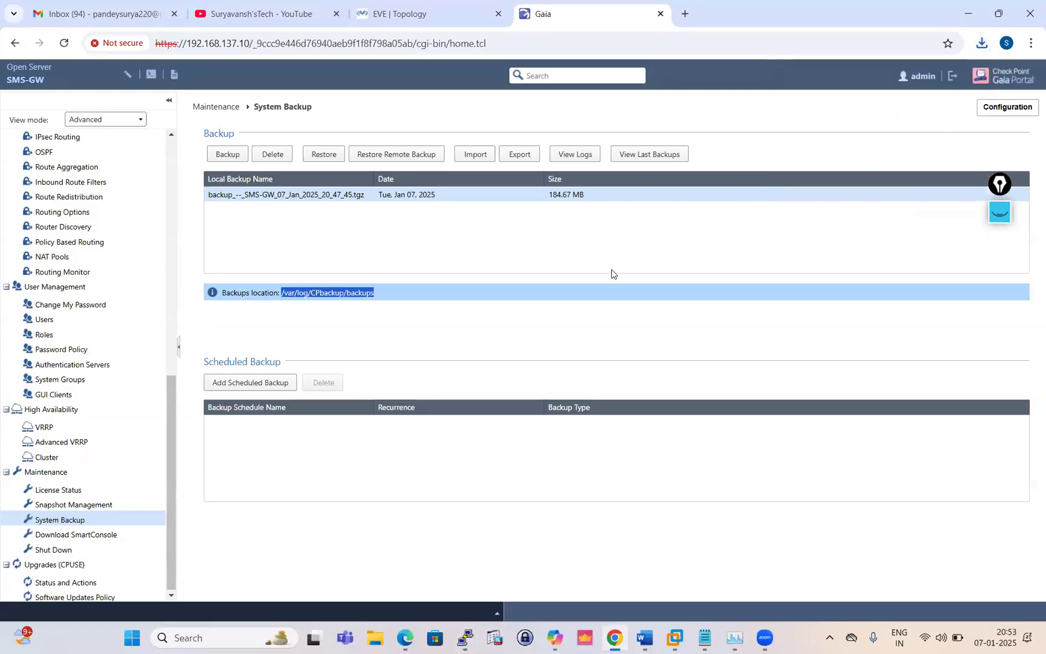
scroll(71, 251, up, 7)
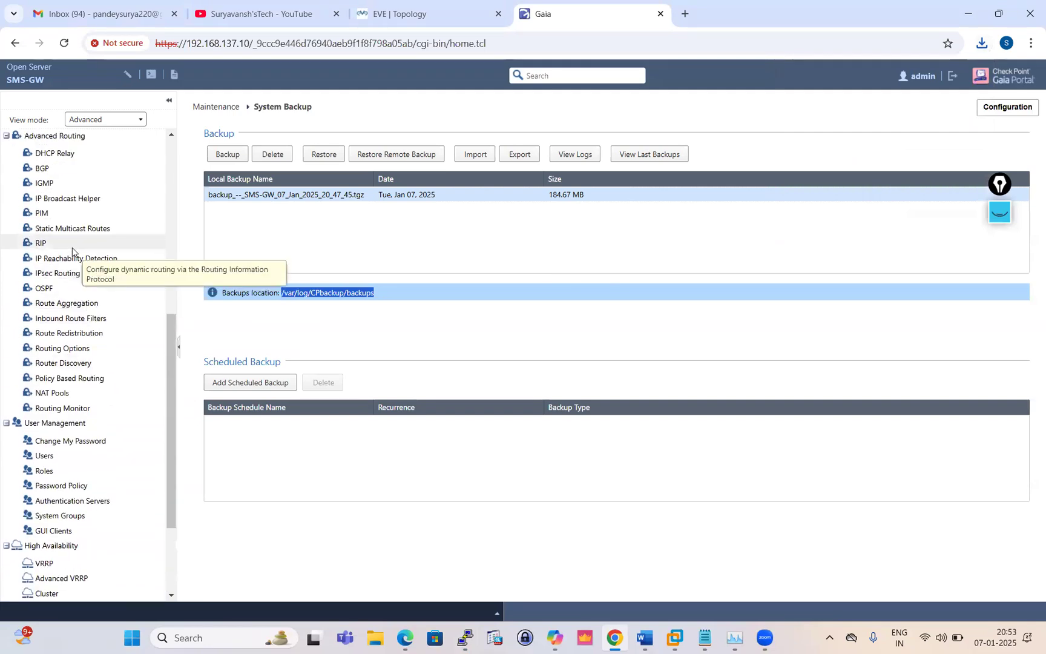
scroll(71, 249, up, 3)
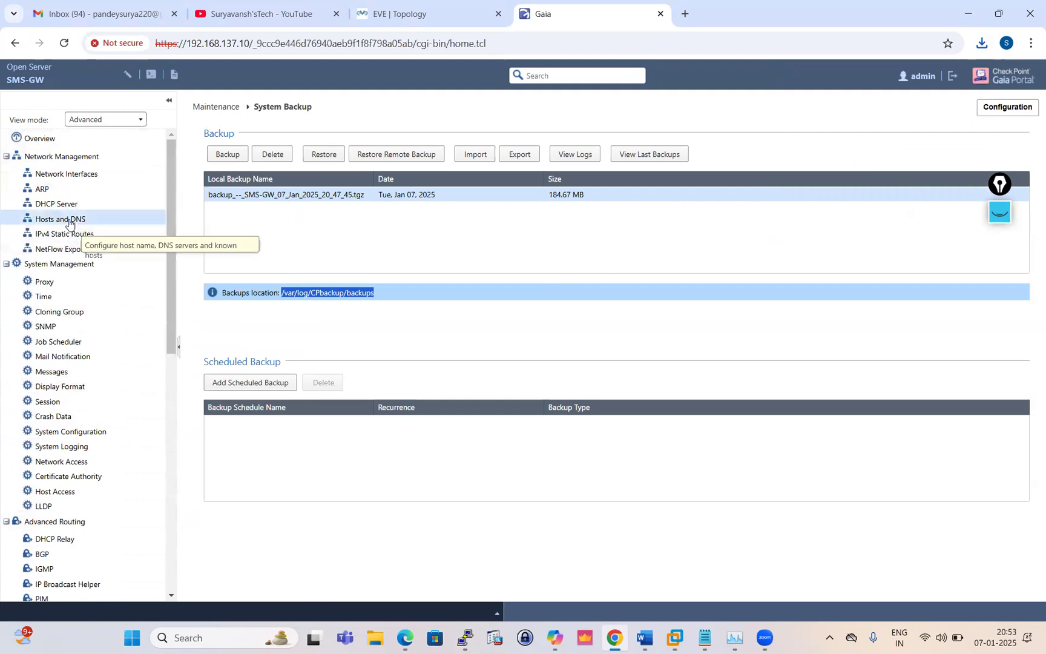
click(75, 218)
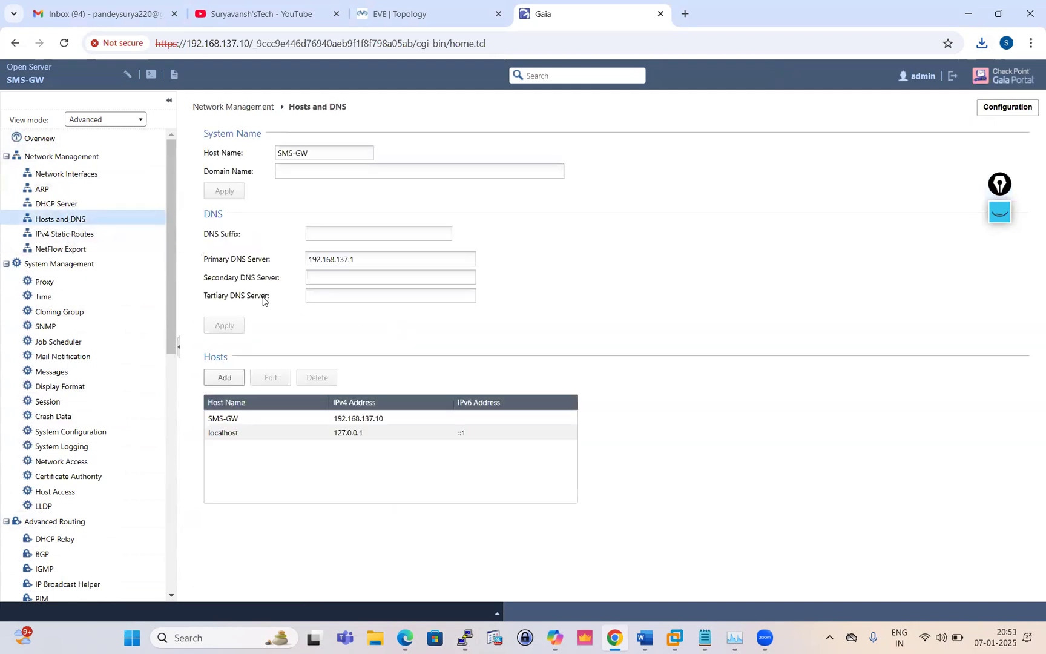
Enter 4.2.2.2 as secondary and 1.1.1.1 as tertiary DNS server
click(330, 279)
text(4.2.2.2)
click(334, 297)
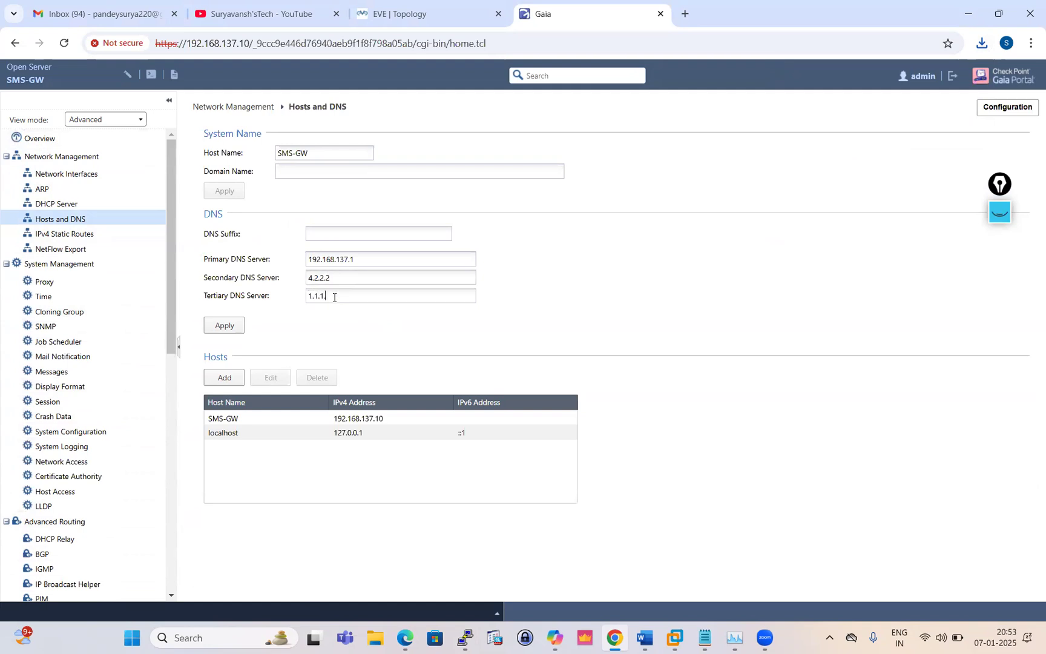
click(314, 173)
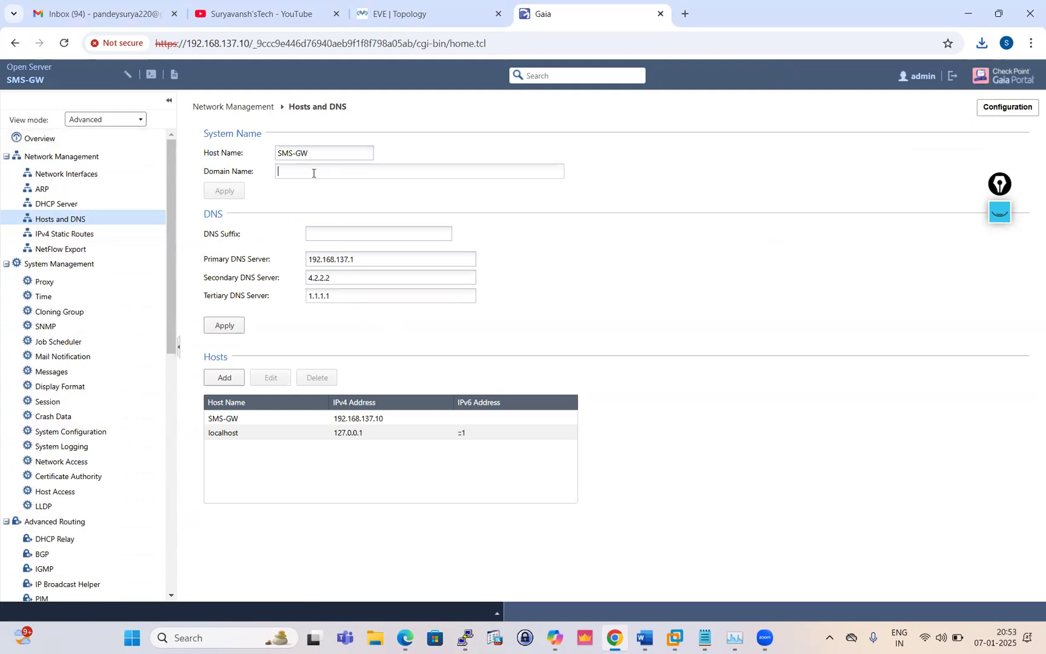
Set the gateway's domain name to test.local on the Hosts and DNS page
text(test.local)
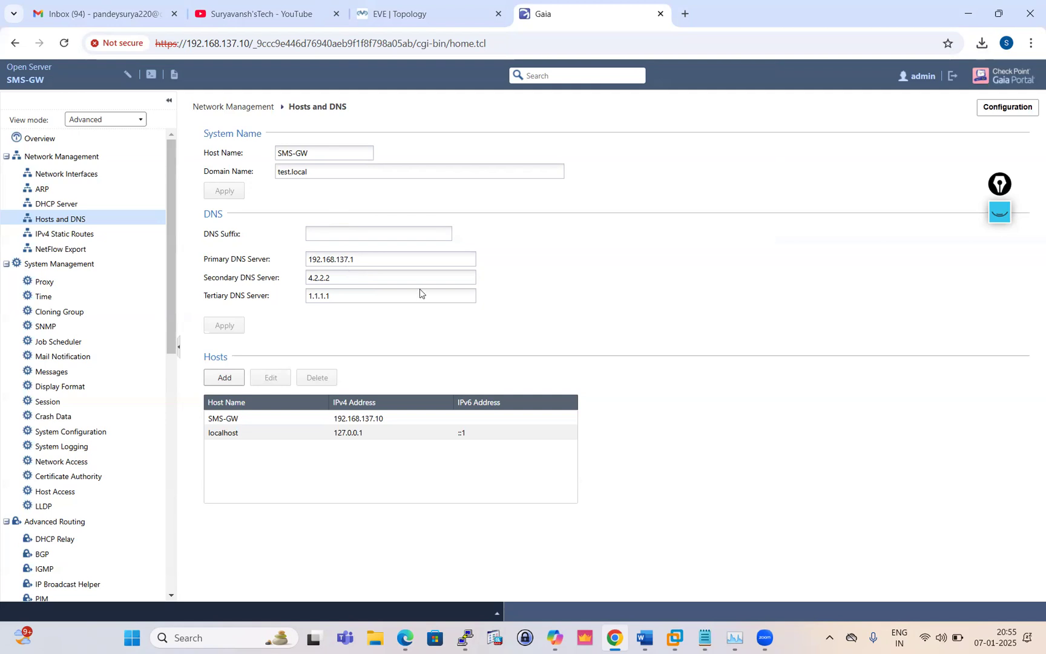
scroll(77, 390, down, 4)
scroll(59, 416, down, 5)
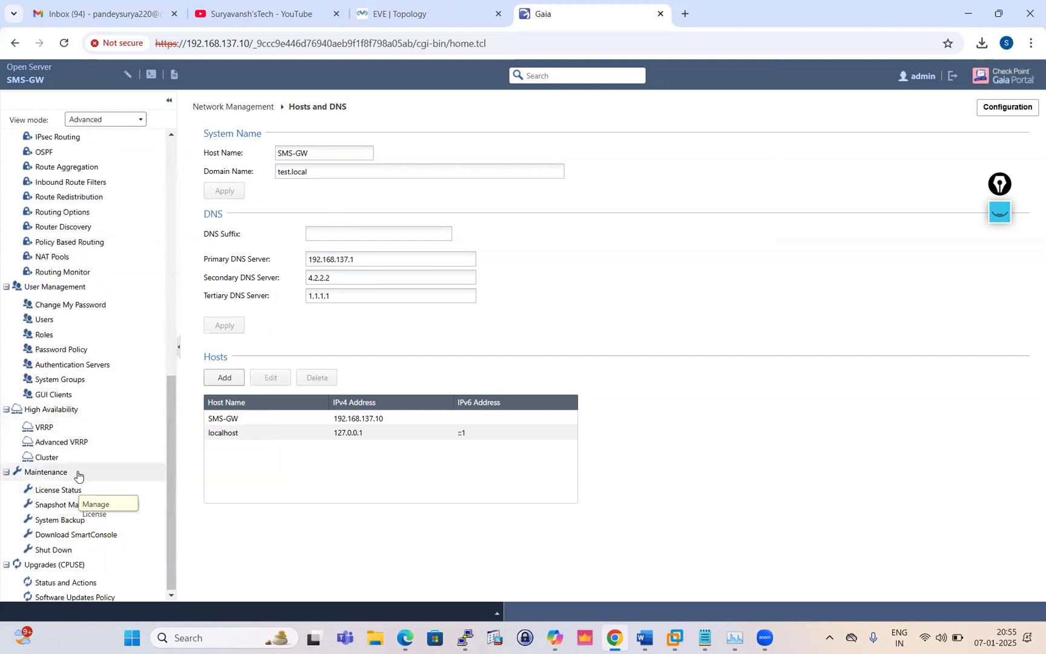
Delete the 184.67 MB SMS-GW local backup from the System Backup page
click(61, 519)
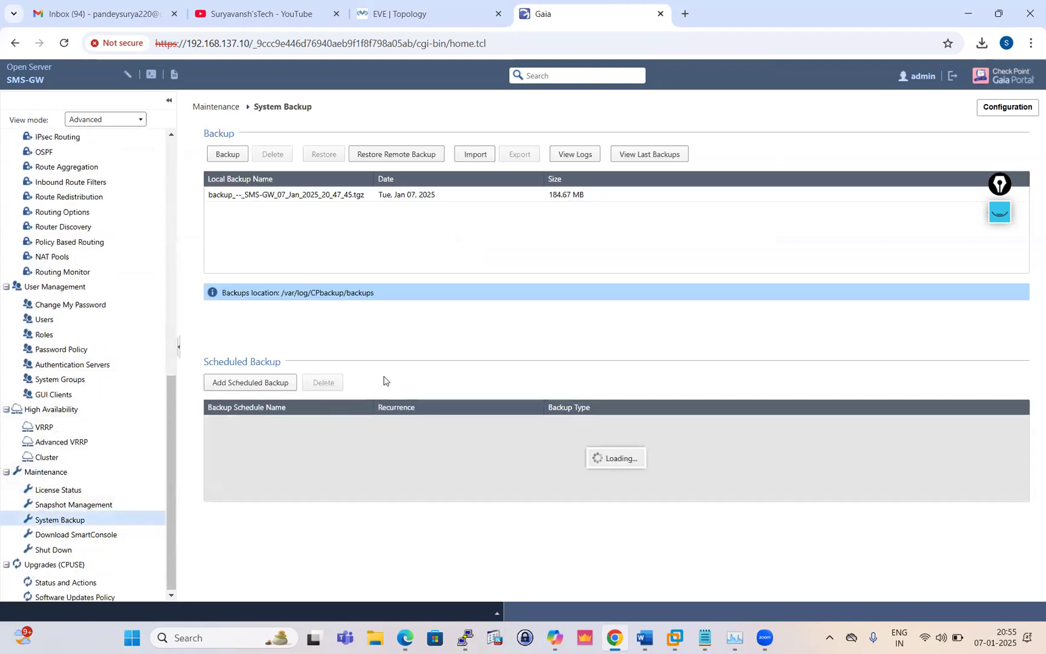
click(340, 194)
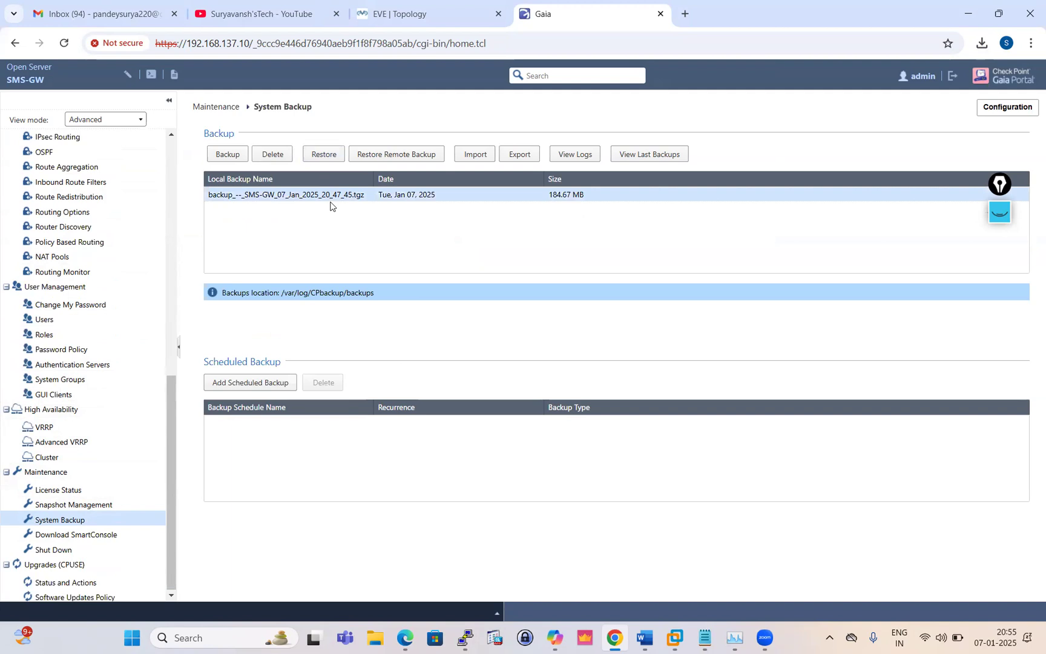
click(272, 160)
click(482, 369)
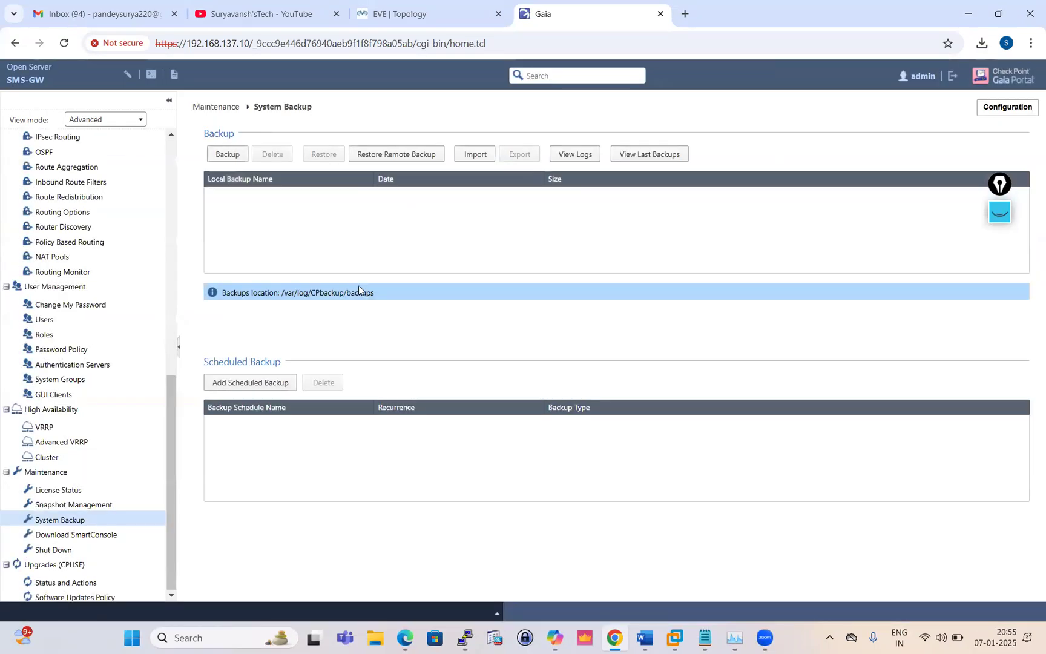
Import the SMS-GW backup package from the Downloads folder to the gateway
click(475, 154)
click(586, 335)
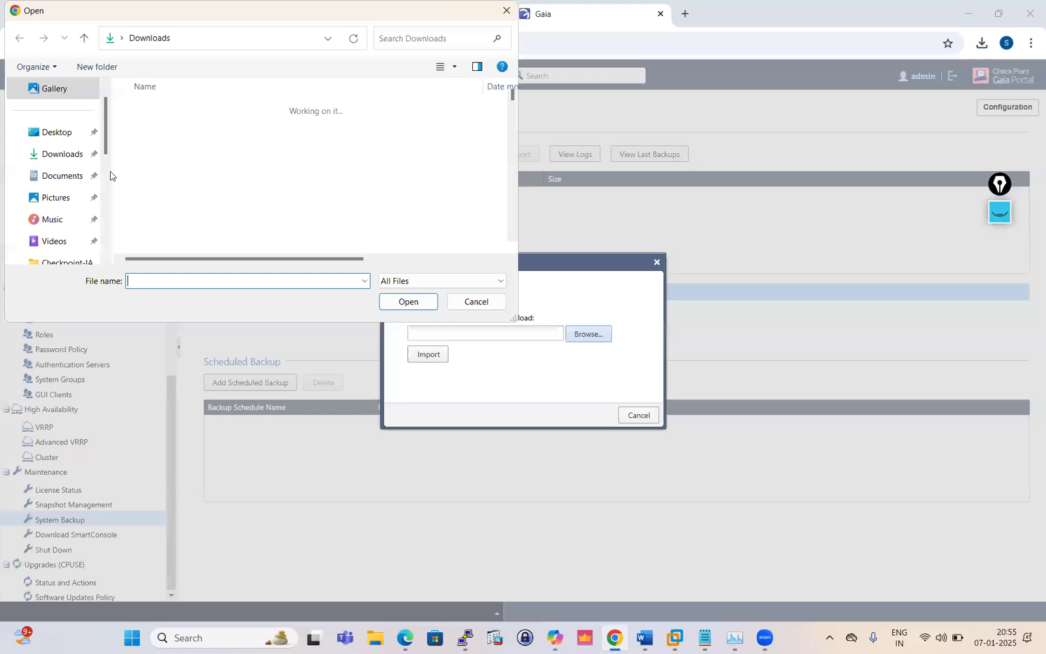
click(63, 155)
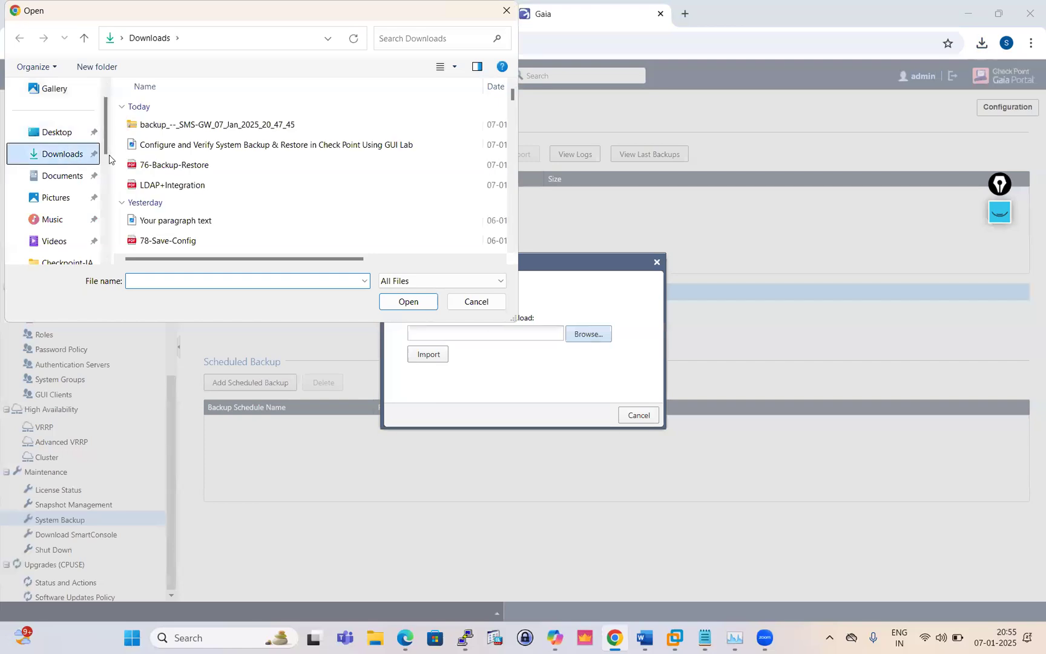
click(236, 125)
click(412, 304)
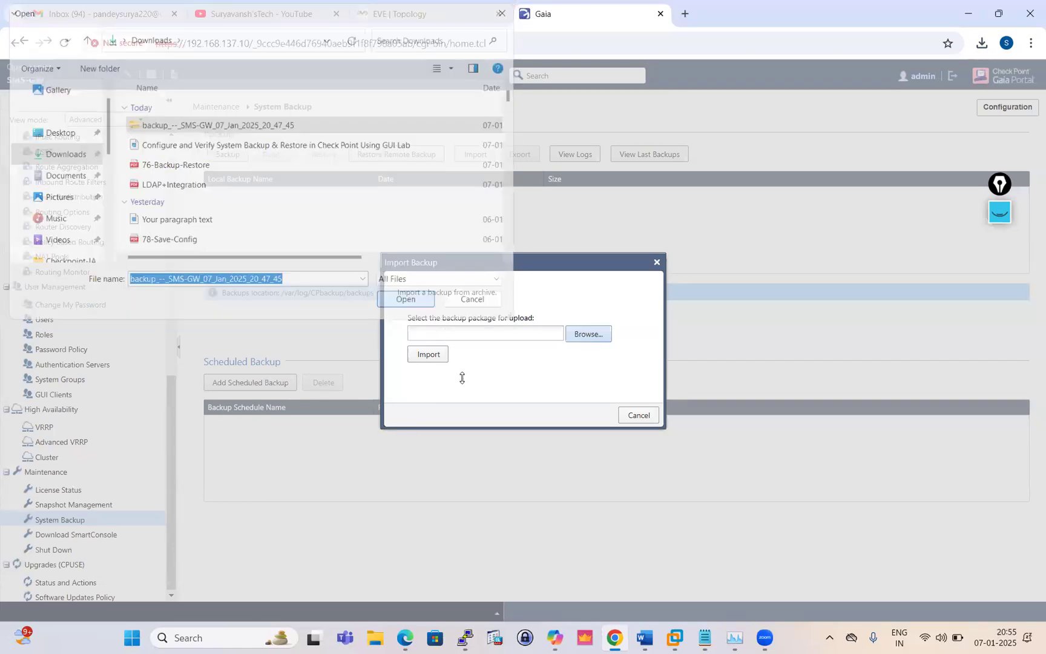
click(428, 355)
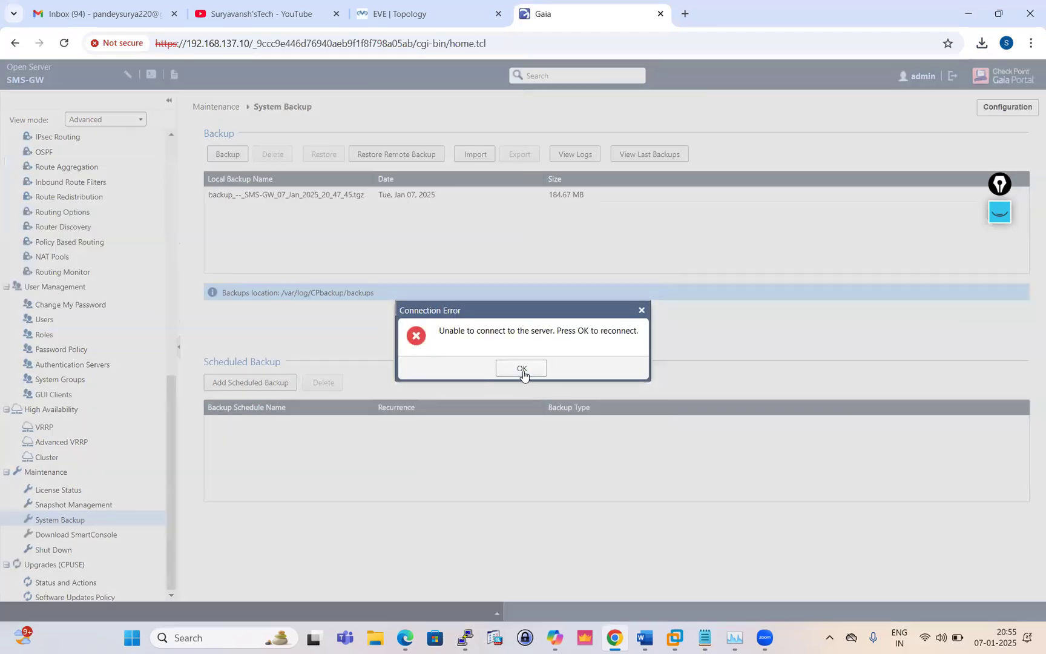
Dismiss the connection error and log back in as admin with the account password
click(523, 367)
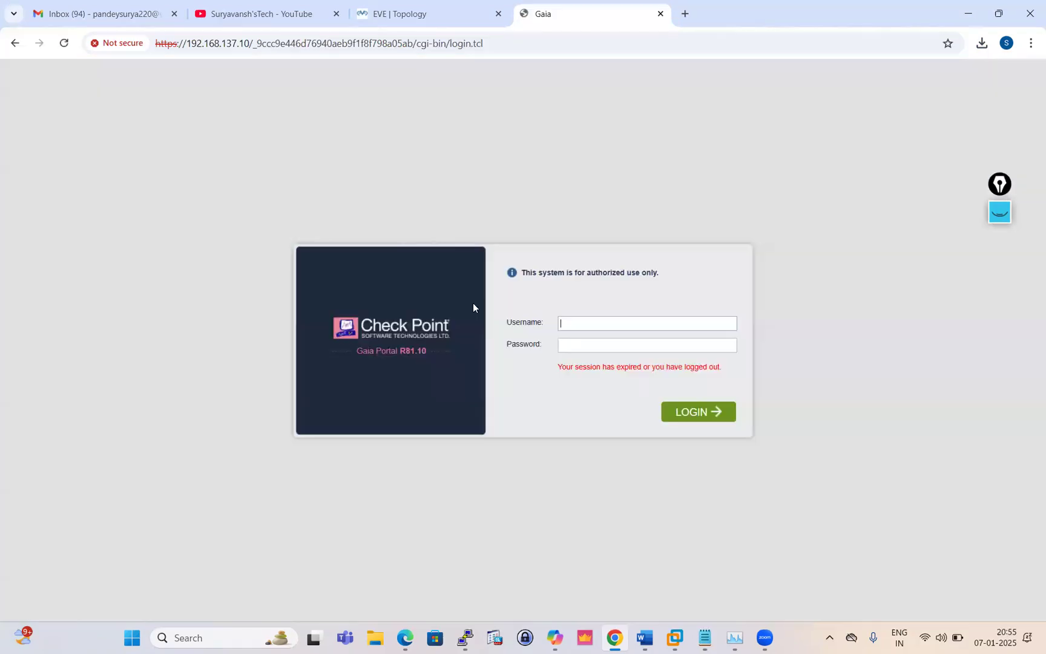
text(admin)
click(581, 344)
text(******)
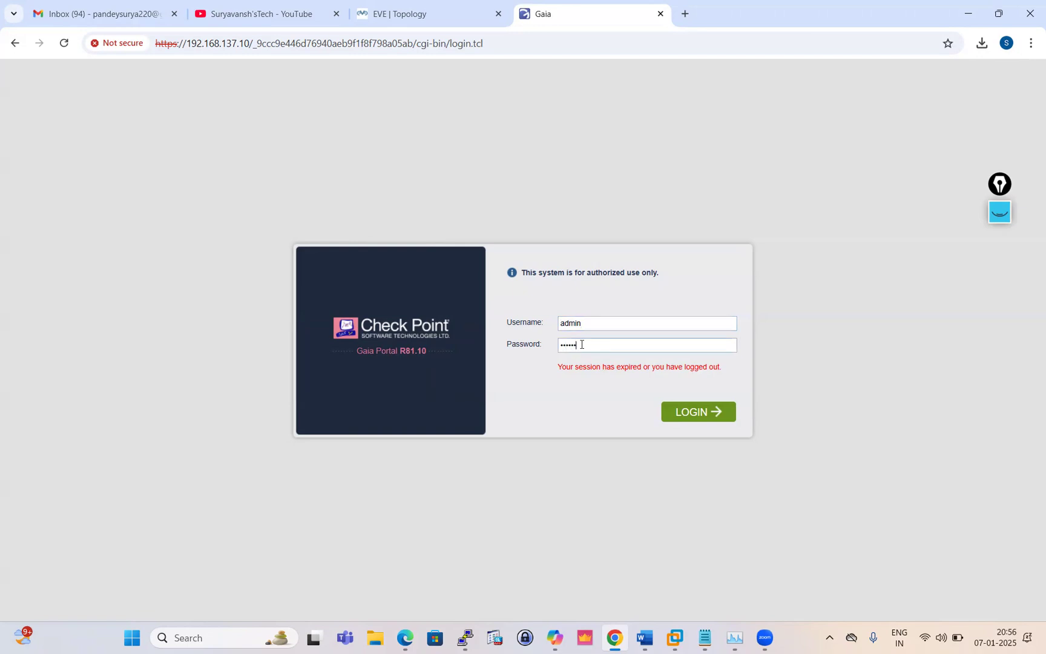
key(Return)
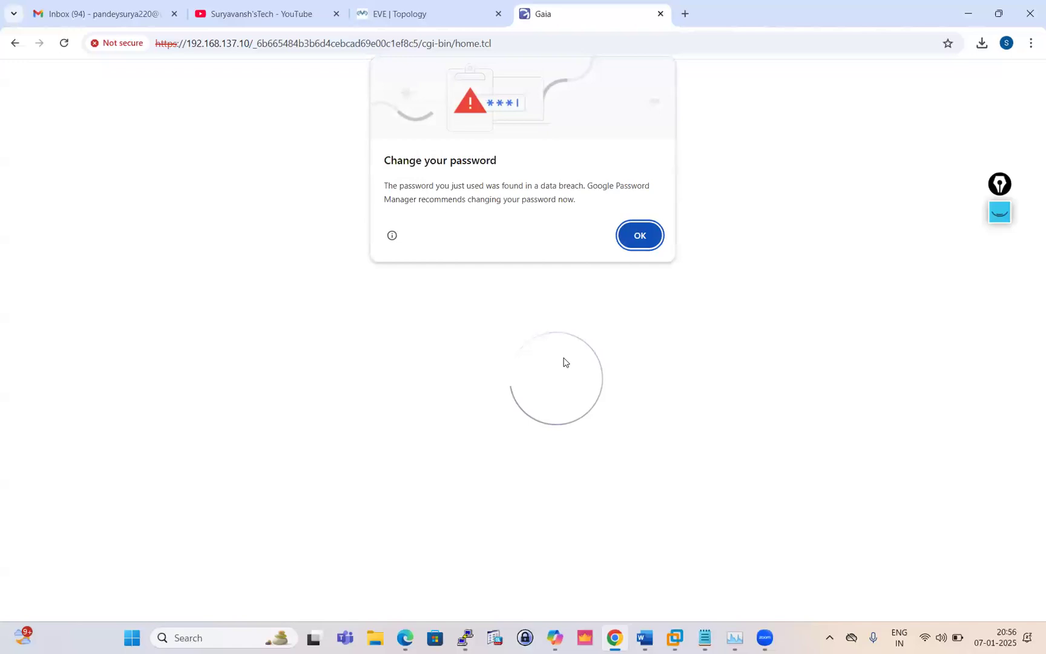
click(643, 235)
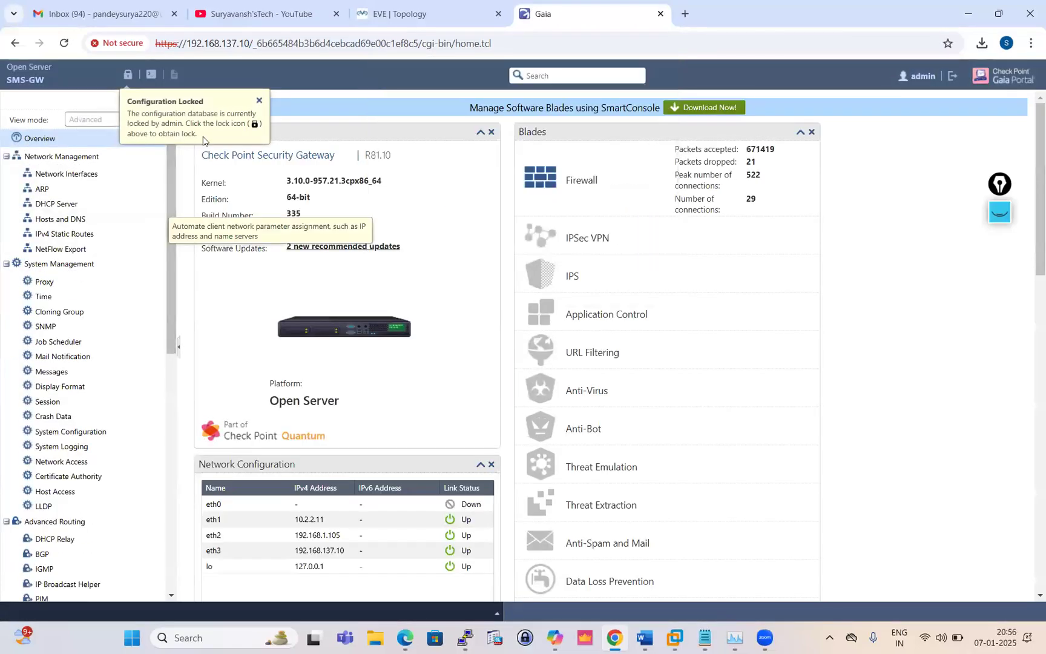
Take over the configuration lock and go to Maintenance > System Backup
click(132, 77)
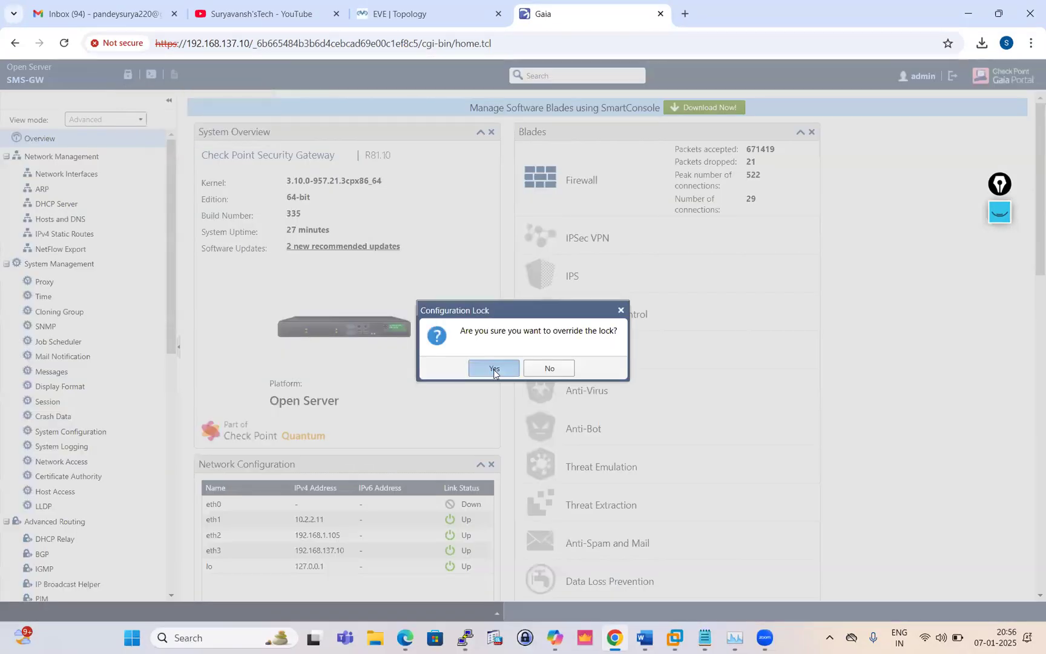
click(493, 369)
scroll(106, 373, down, 9)
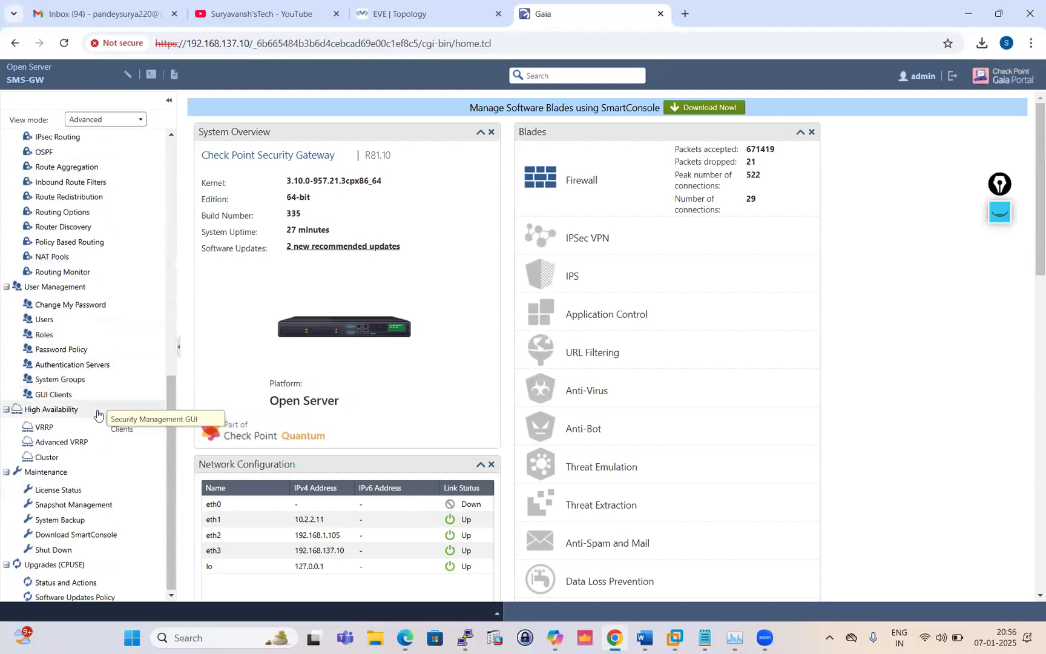
click(61, 522)
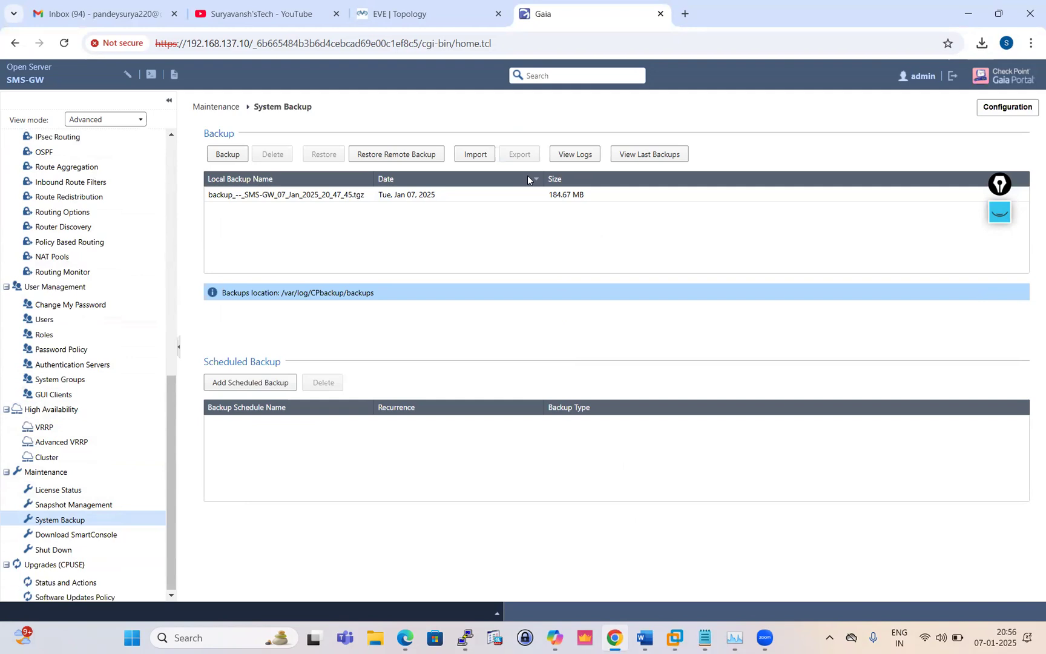
Restore from the re-imported 07 Jan 2025 SMS-GW backup, confirming the machine restart
click(320, 195)
click(319, 156)
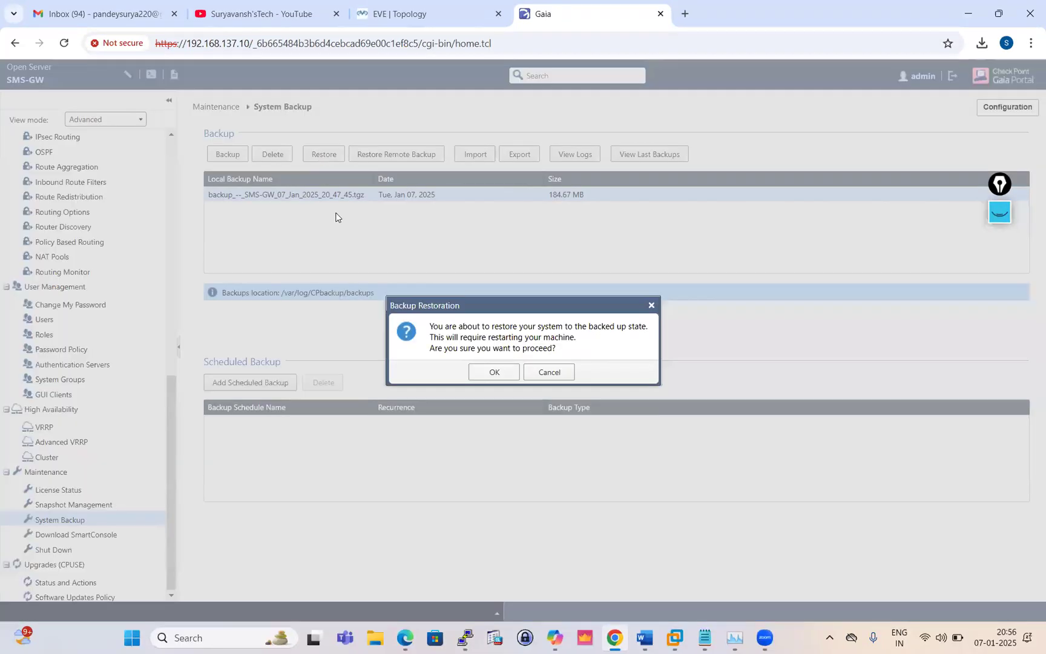
click(490, 374)
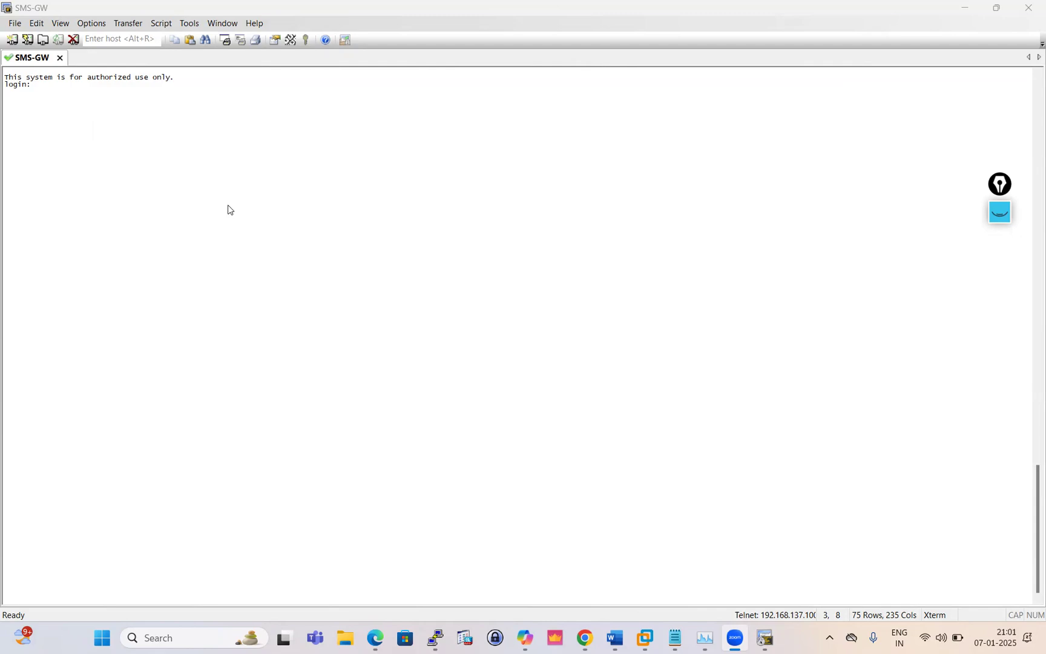
Return to Chrome and reload the 192.168.137.10 Gaia portal tab
click(584, 637)
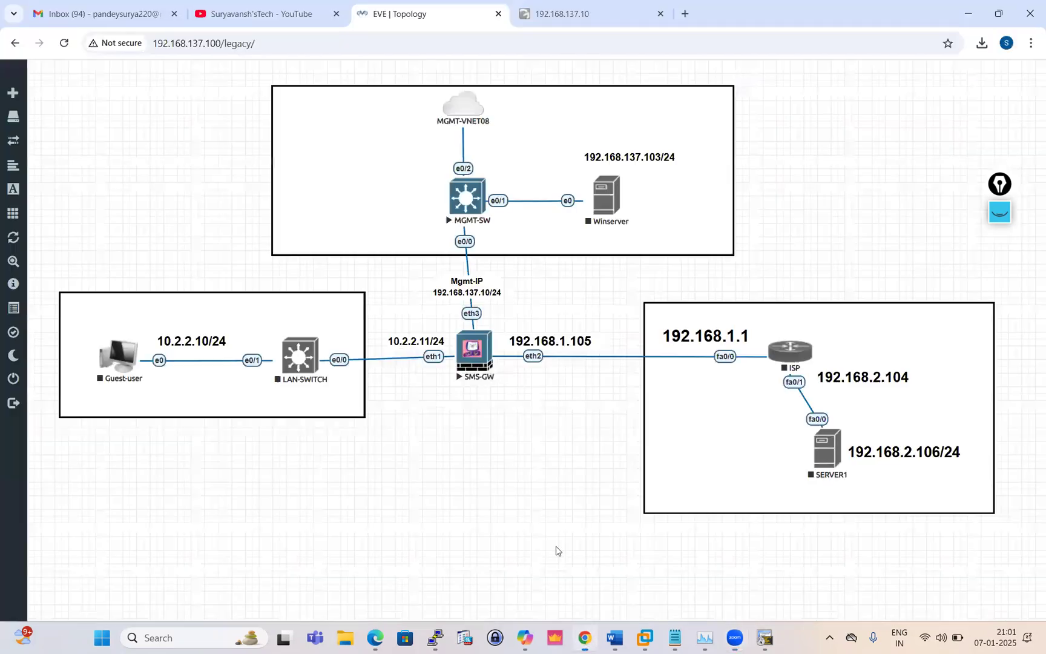
click(611, 24)
click(64, 43)
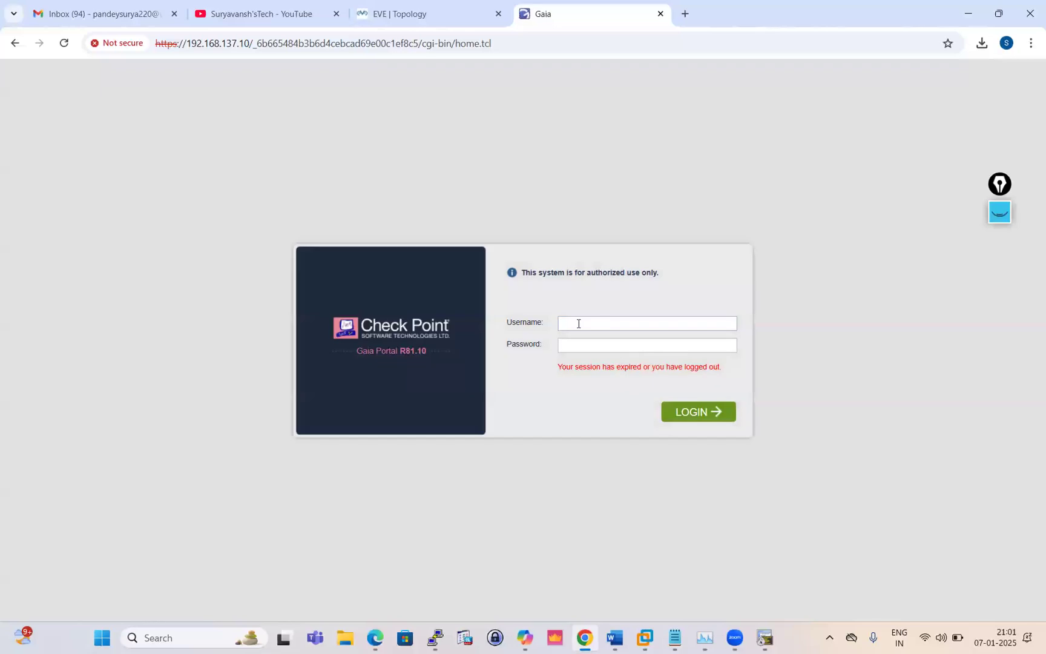
Log back in to Gaia as admin after the restart and dismiss the password alert
text(admin)
click(578, 345)
text(••••••••)
key(Return)
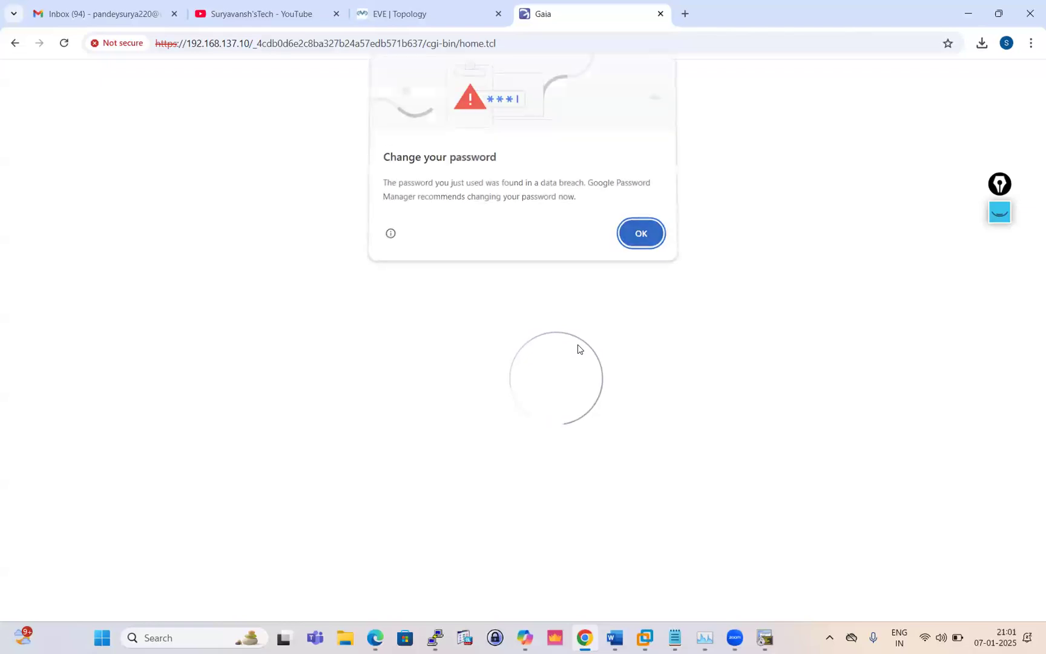
click(642, 238)
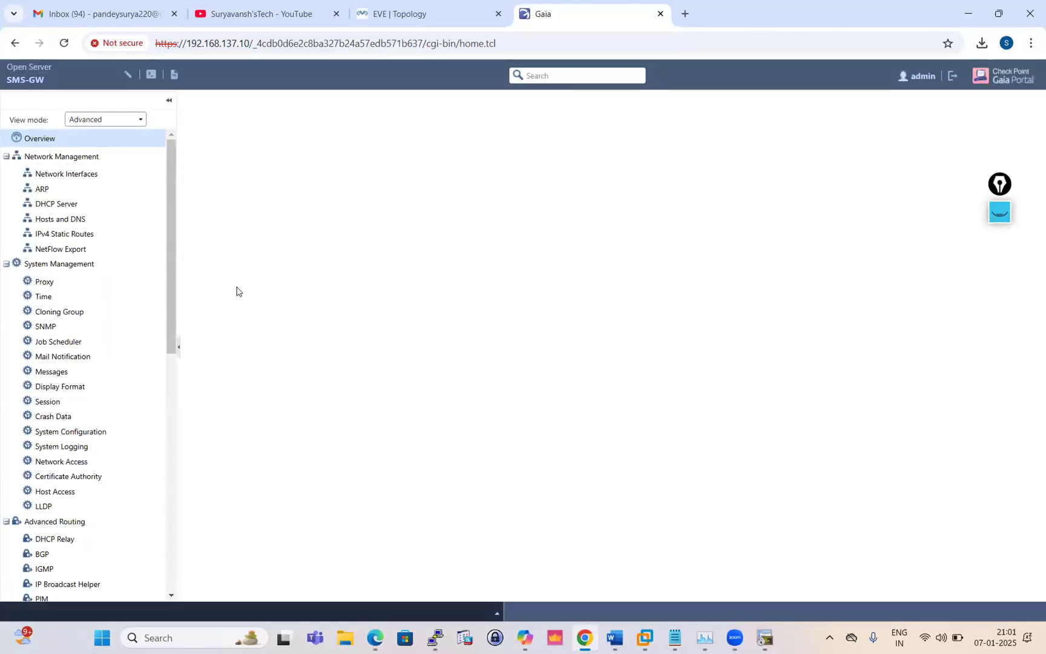
Check Hosts and DNS to see the test.local domain and extra DNS servers are gone
scroll(75, 339, down, 5)
scroll(71, 345, up, 5)
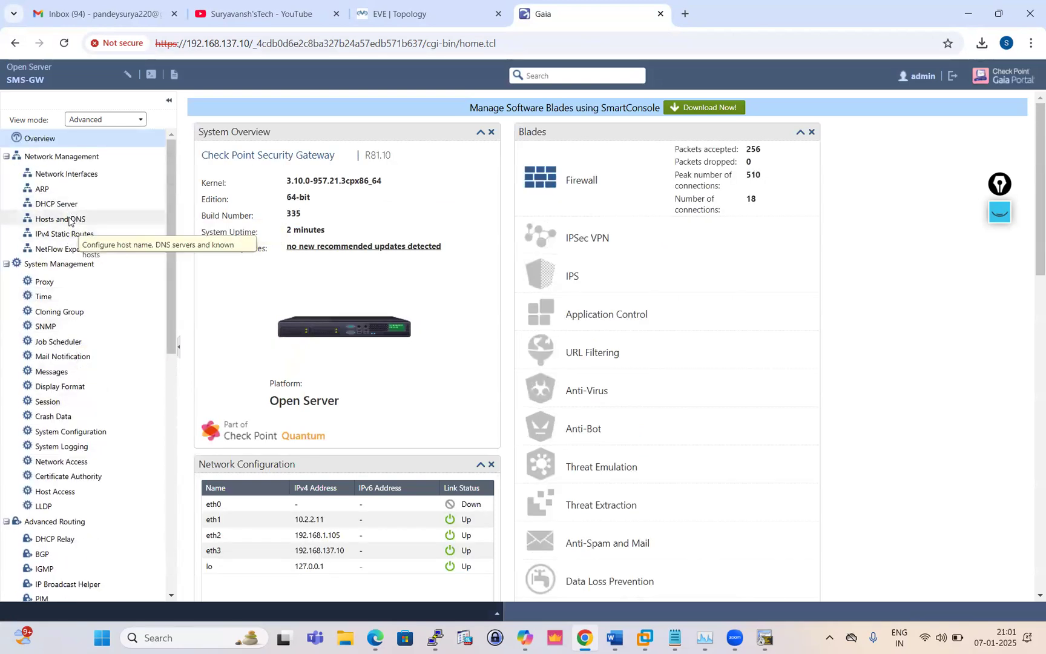
click(67, 218)
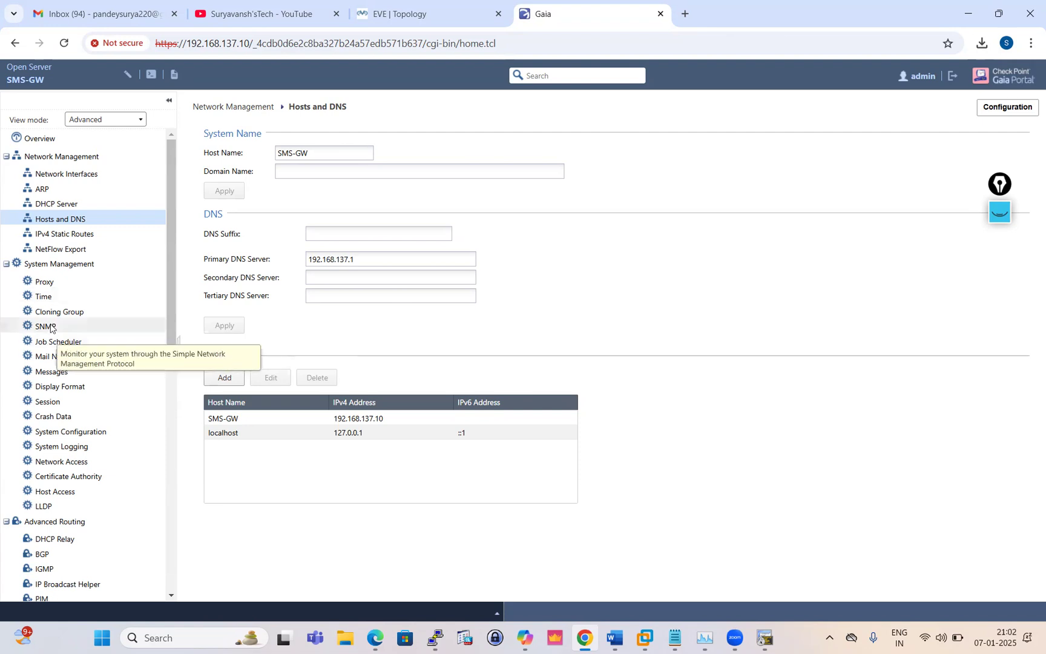
Review the New Scheduled Backup dialog's daily 10:30 preset, then cancel without adding a schedule
scroll(53, 331, down, 5)
scroll(54, 335, down, 5)
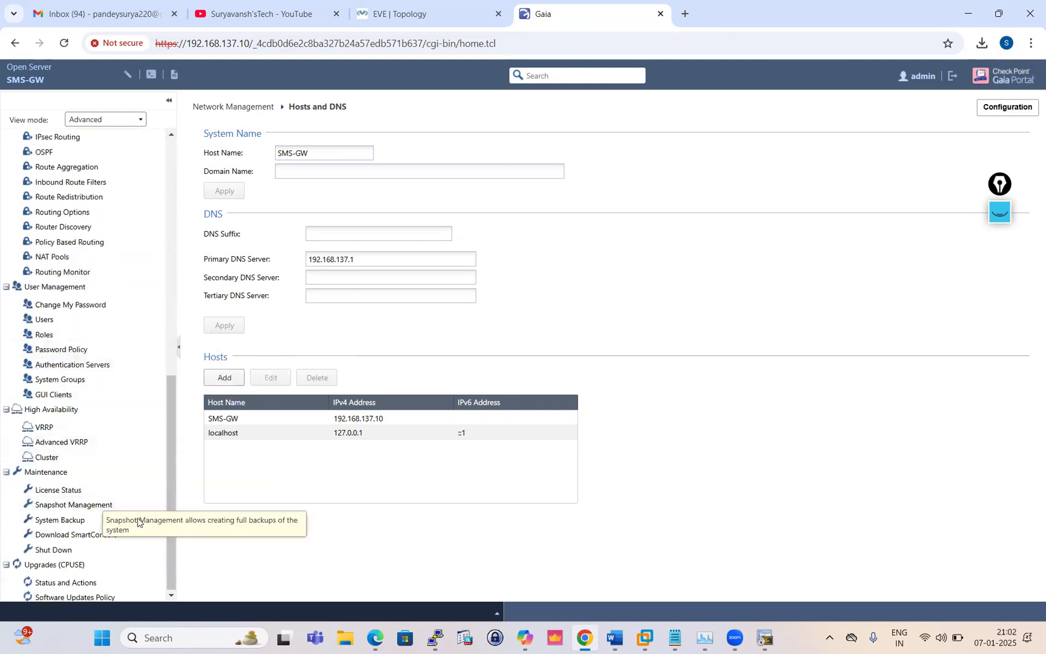
click(61, 520)
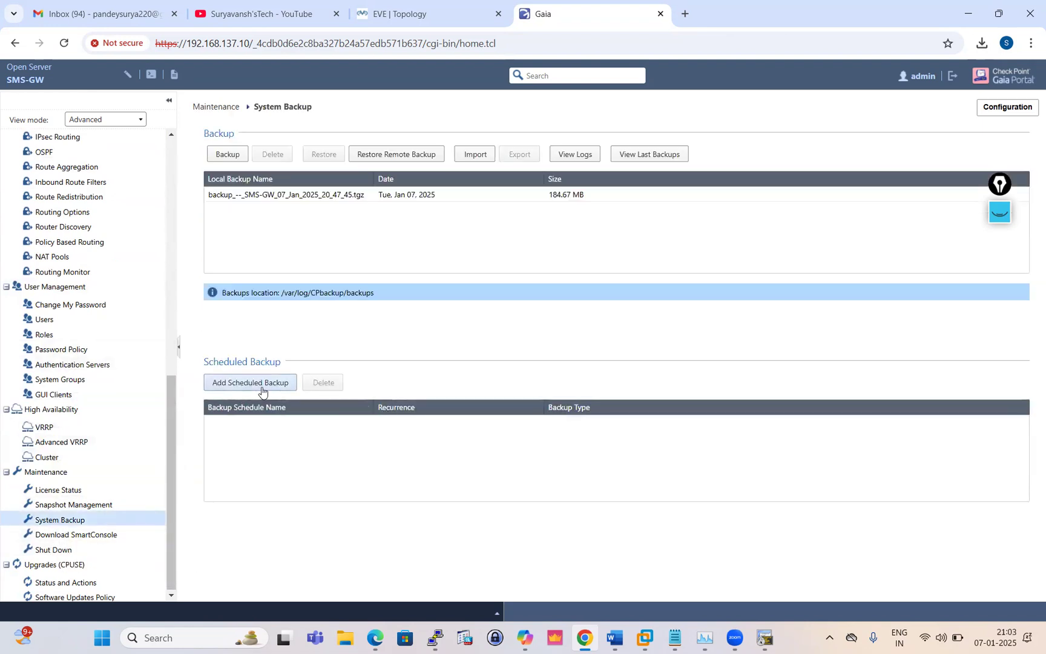
click(254, 382)
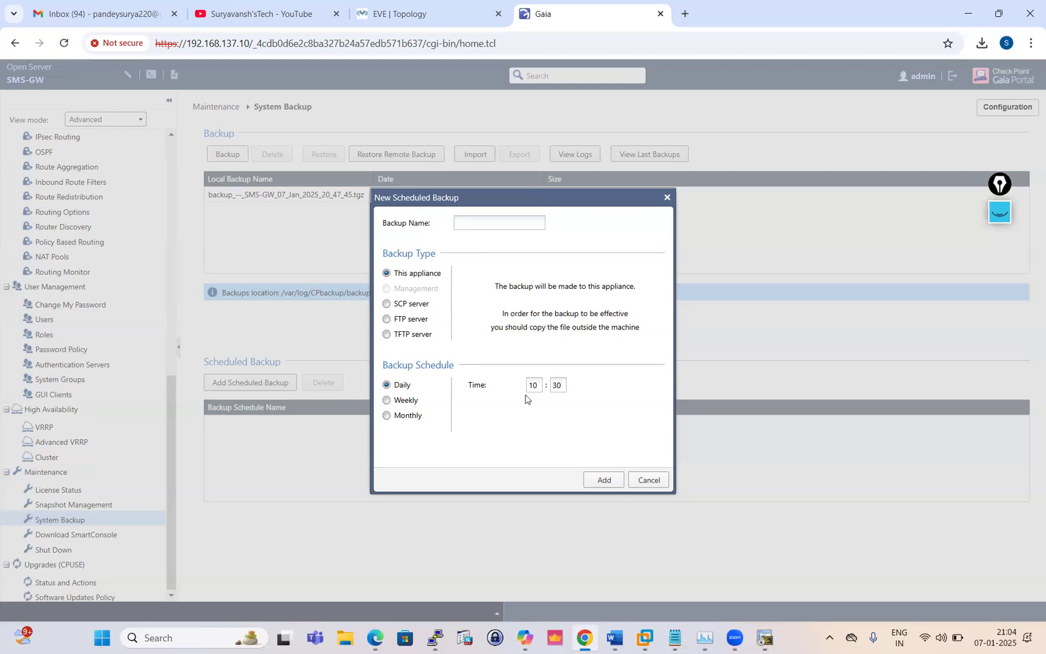
click(651, 480)
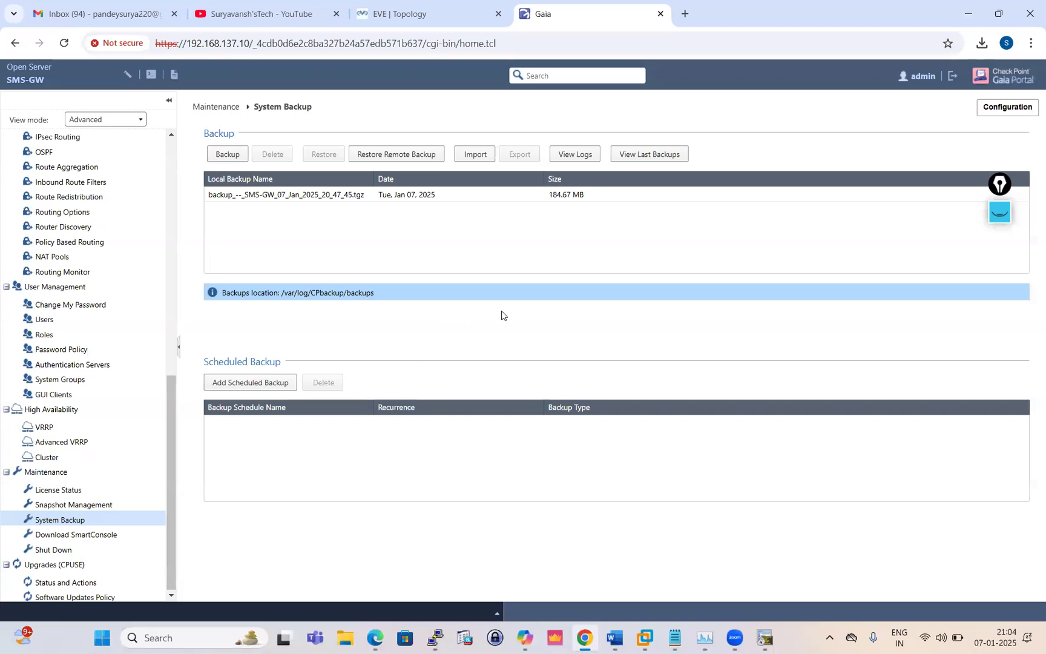